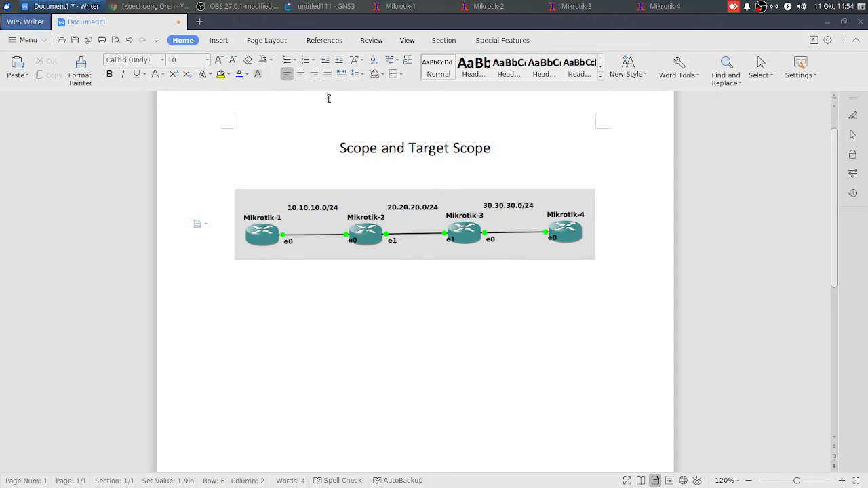
Switch to GNS3 and open the Mikrotik-1 router's console beside the topology
left_click(320, 4)
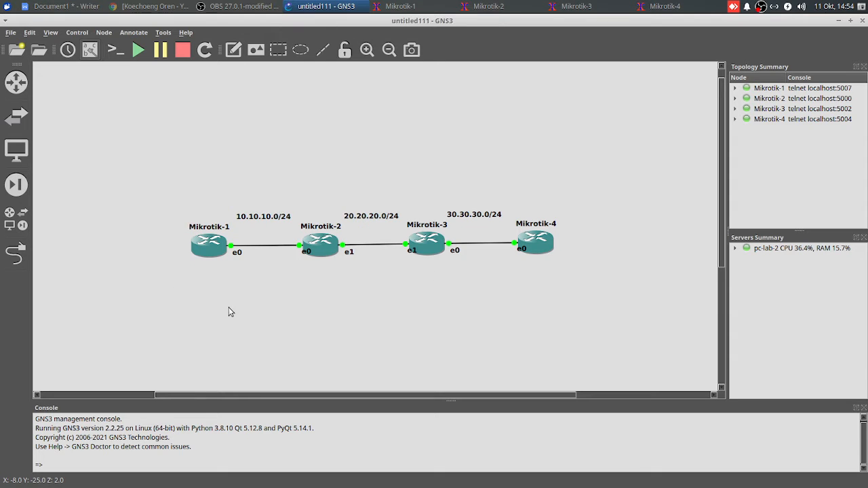
left_click_drag(146, 317, 507, 332)
left_click(207, 248)
right_click(206, 248)
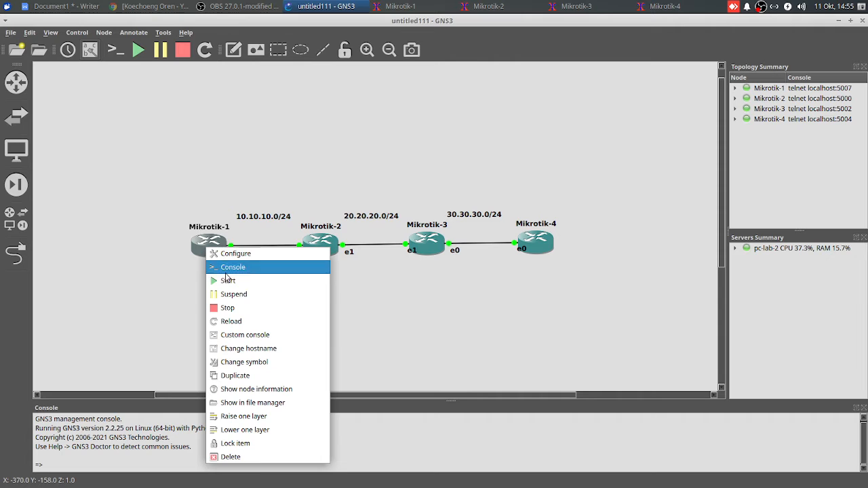
left_click(232, 266)
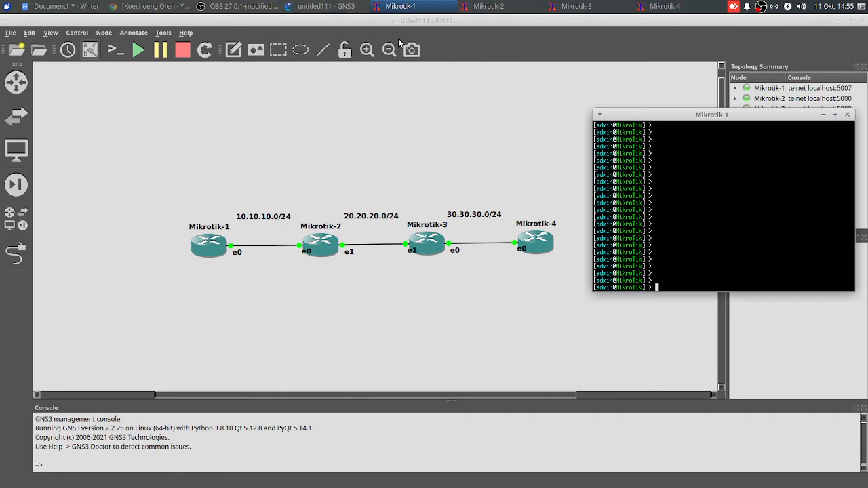
left_click_drag(671, 121, 430, 103)
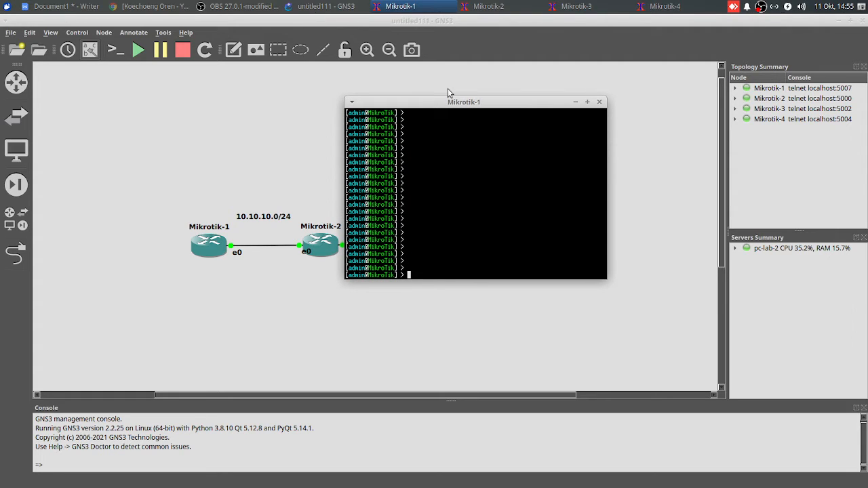
Assign the IP address 10.10.10.1/24 to interface ether1 on Mikrotik-1
type("ip address add address=10.10.10.1")
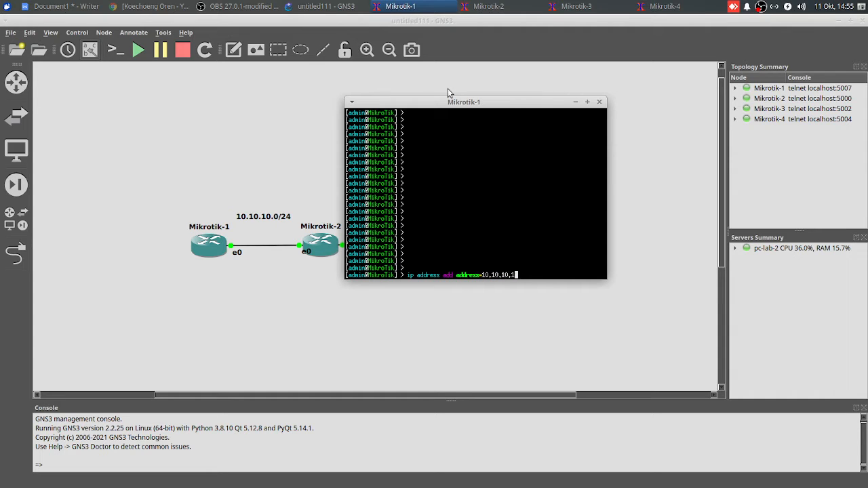
type("/24 interface=ether1")
left_click_drag(535, 102, 749, 75)
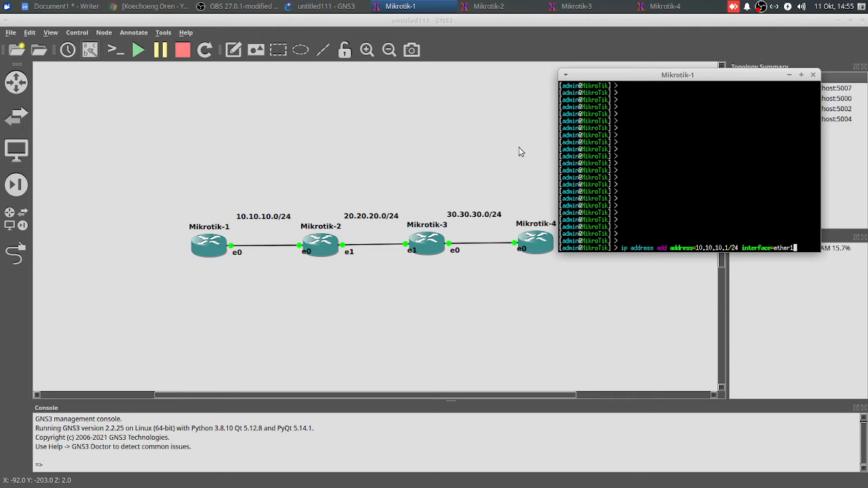
left_click_drag(670, 76, 604, 67)
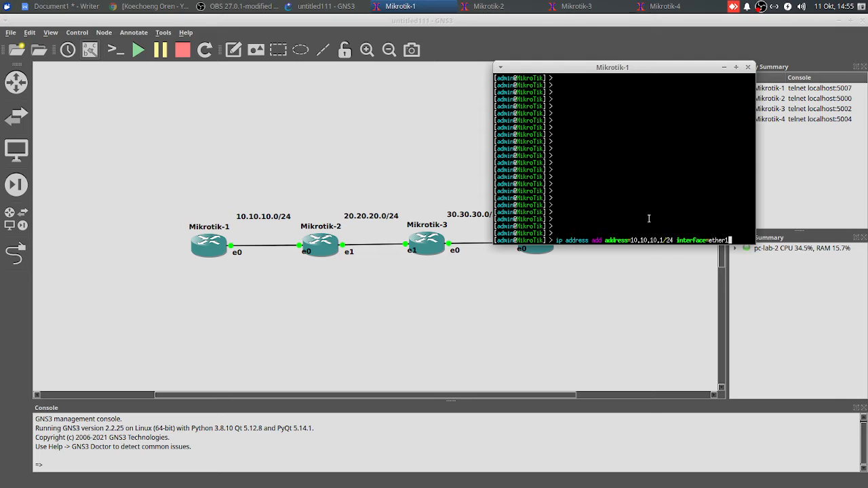
key("Return")
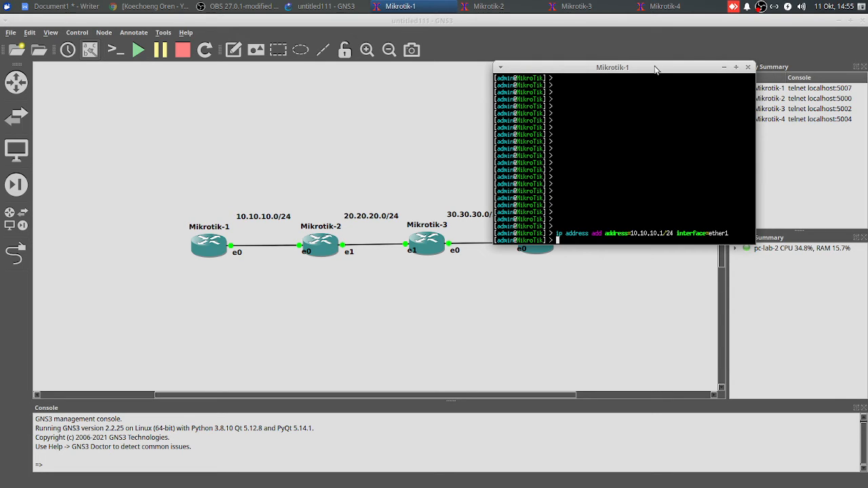
Print the list of IP addresses configured on Mikrotik-1
left_click_drag(655, 70, 587, 76)
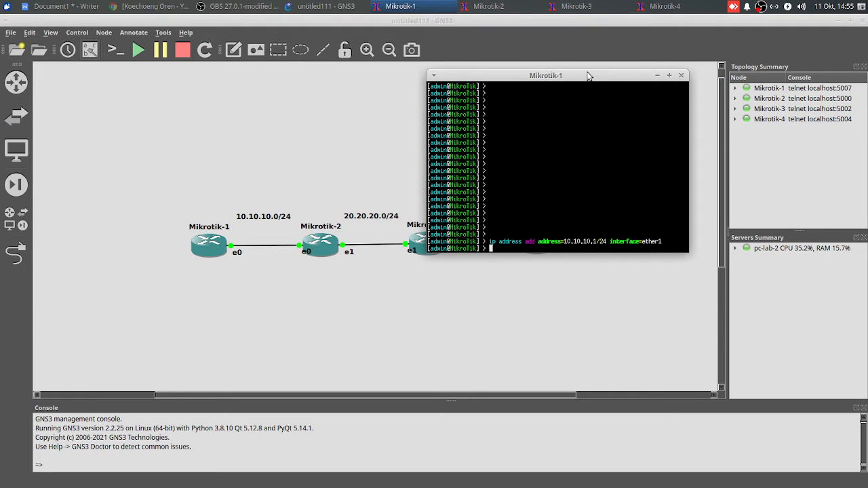
type("ip address print")
key("Return")
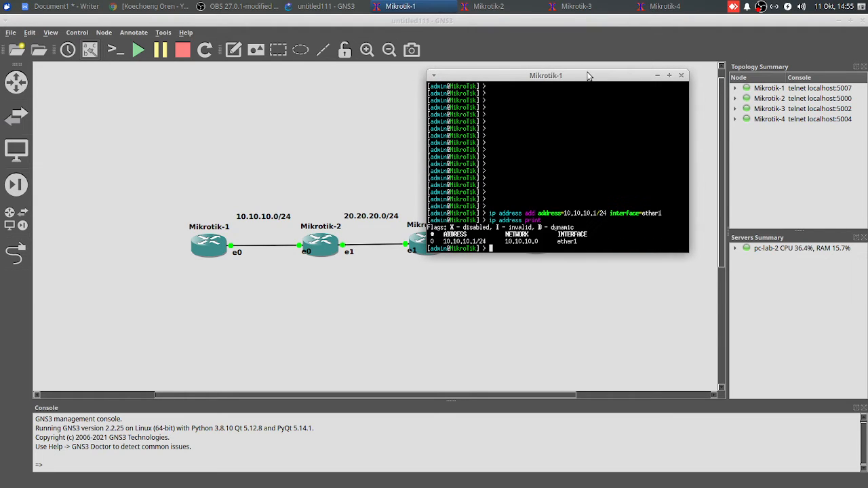
left_click(348, 135)
right_click(330, 242)
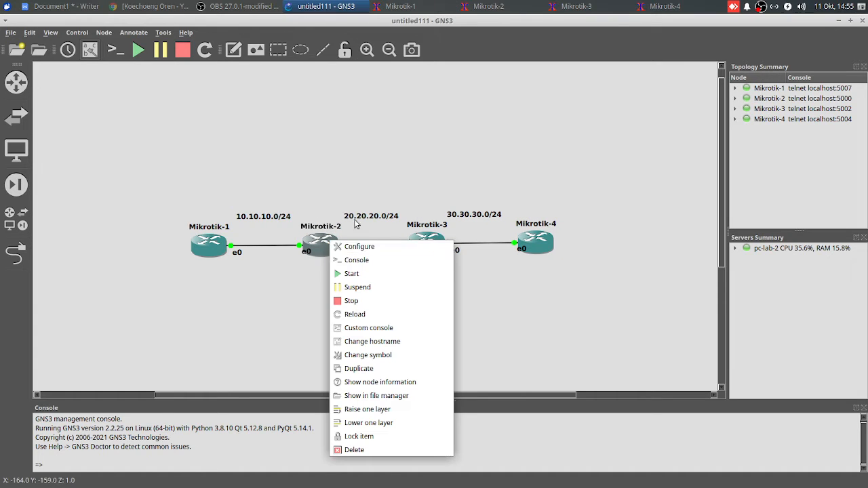
left_click(354, 177)
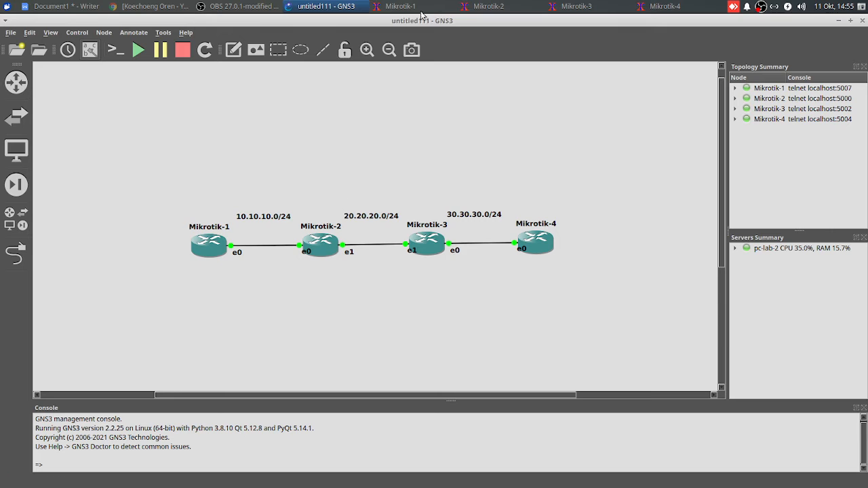
In the Mikrotik-2 console, assign the IP address 10.10.10.2/24 to interface ether1
left_click(477, 6)
left_click_drag(647, 172, 554, 104)
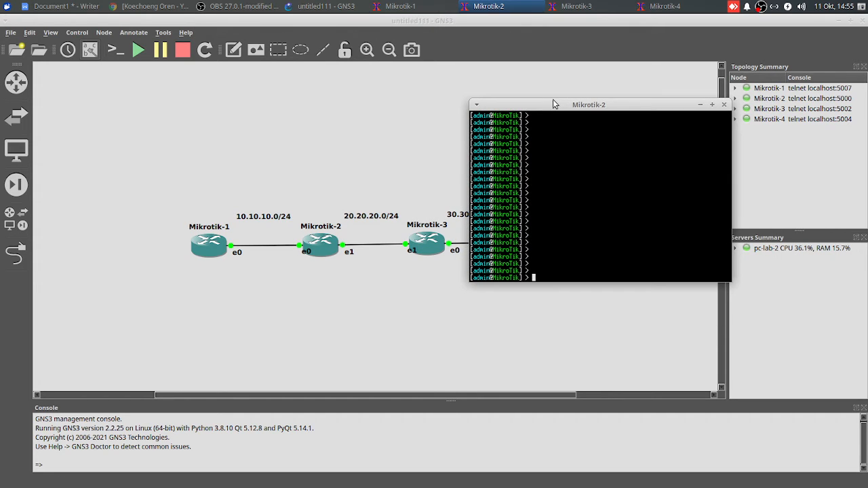
type("ip address add address=10.10.10.2")
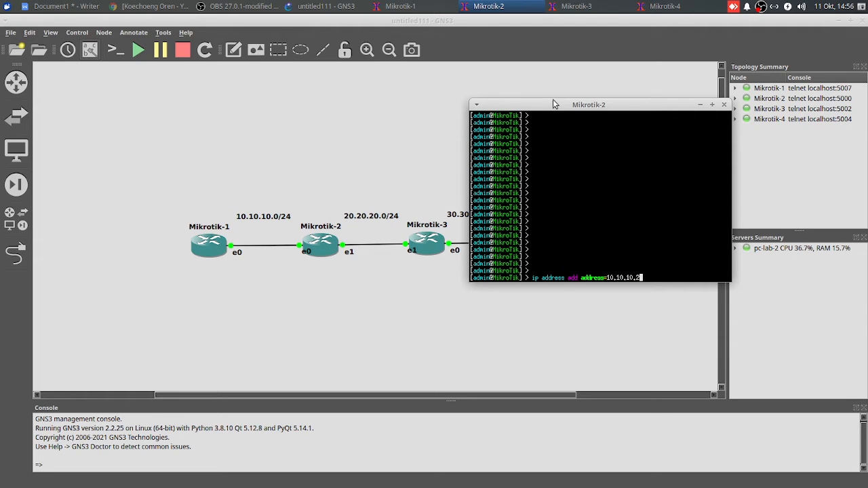
type("/24 interface=ether1")
key("Return")
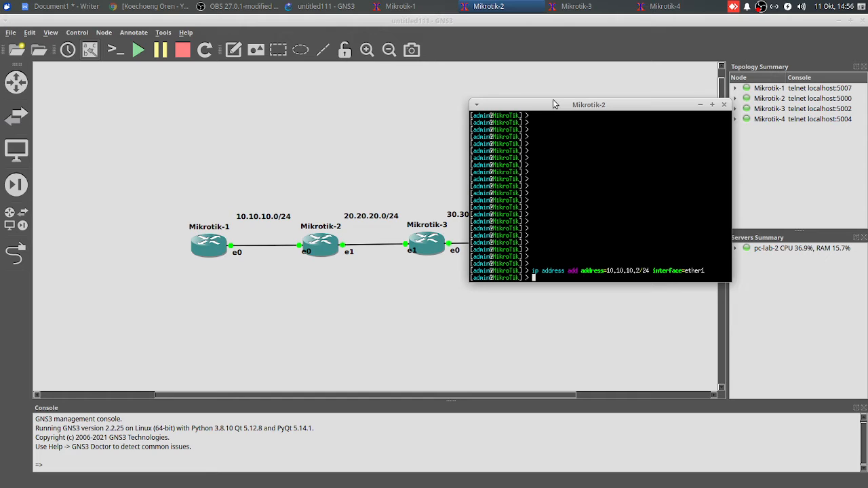
Ping 10.10.10.1 from Mikrotik-2 to test the link to Mikrotik-1, and stop the ping after a few replies
type("ping")
type(" 190")
type("0.10.10.")
type("1")
key("Return")
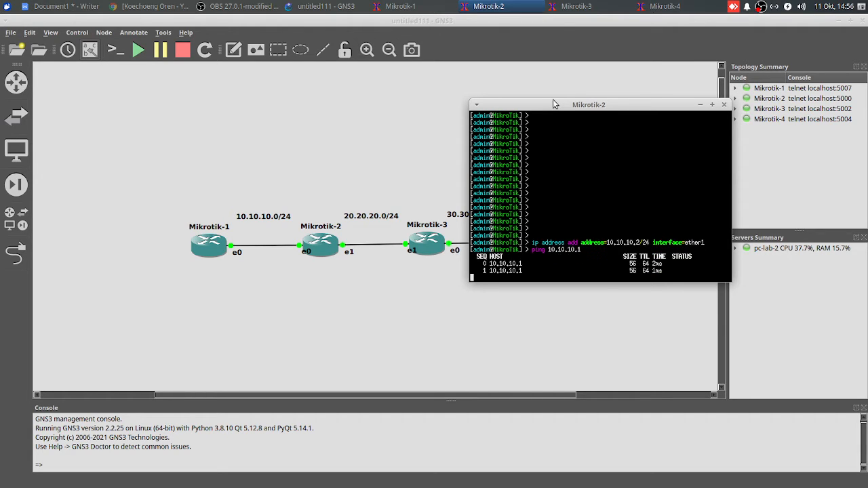
key("ctrl+c")
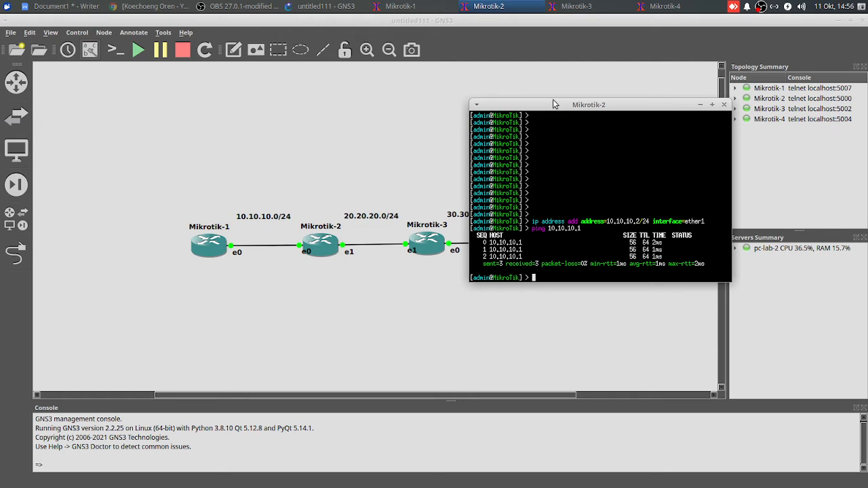
Assign the IP address 20.20.20.1/24 to interface ether2 on Mikrotik-2
type("ip address add ad")
key("Tab")
type("20.20.20.1/24 interface=ether")
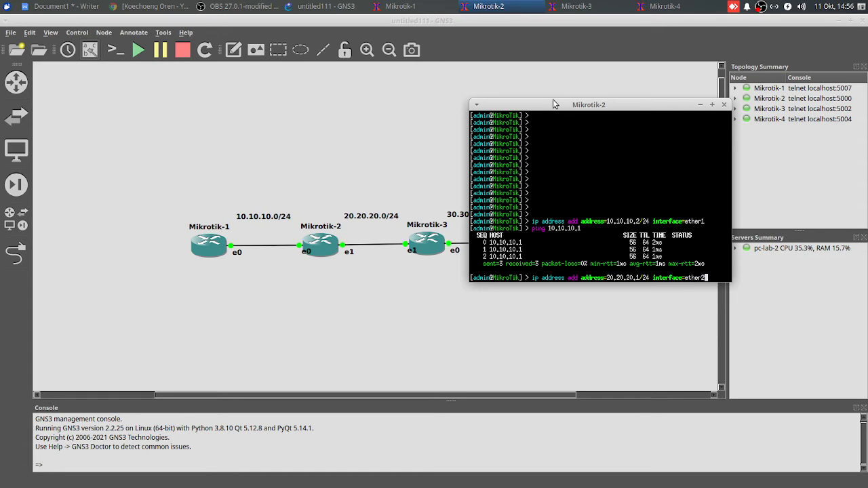
type("2")
key("Return")
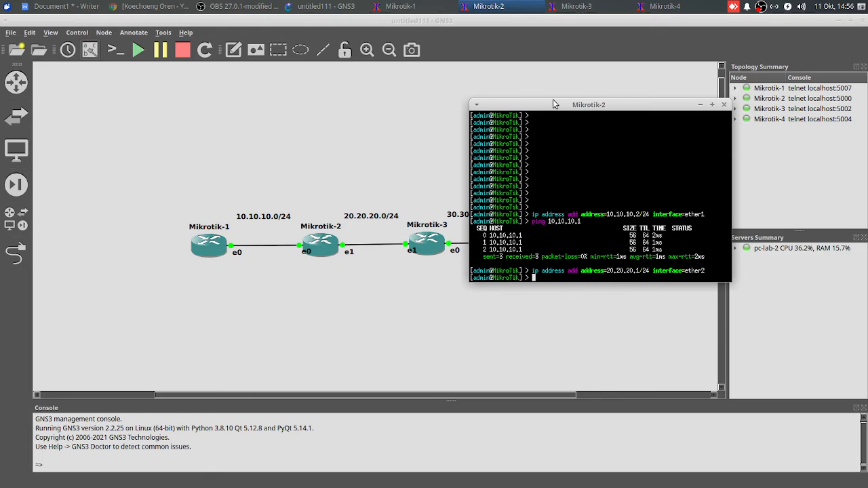
Print the IP addresses configured on Mikrotik-2 and review the ether1 address command and the ping output
type("ip address pr")
type("int")
key("Return")
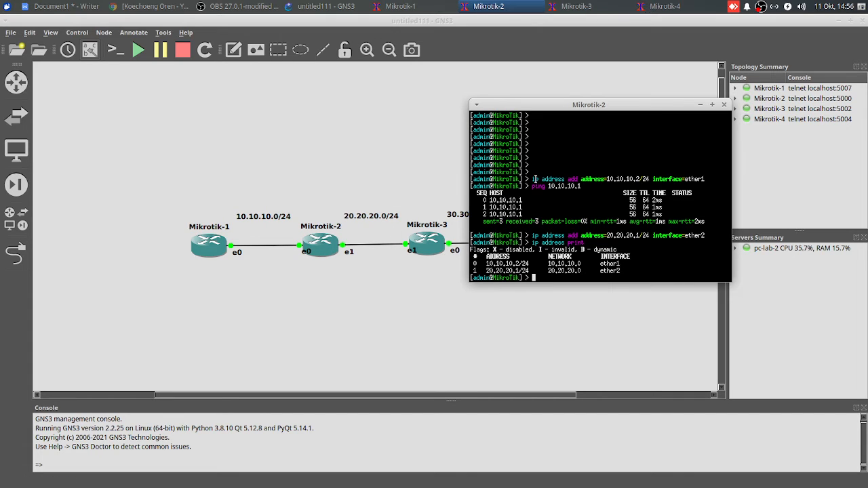
left_click_drag(532, 179, 684, 179)
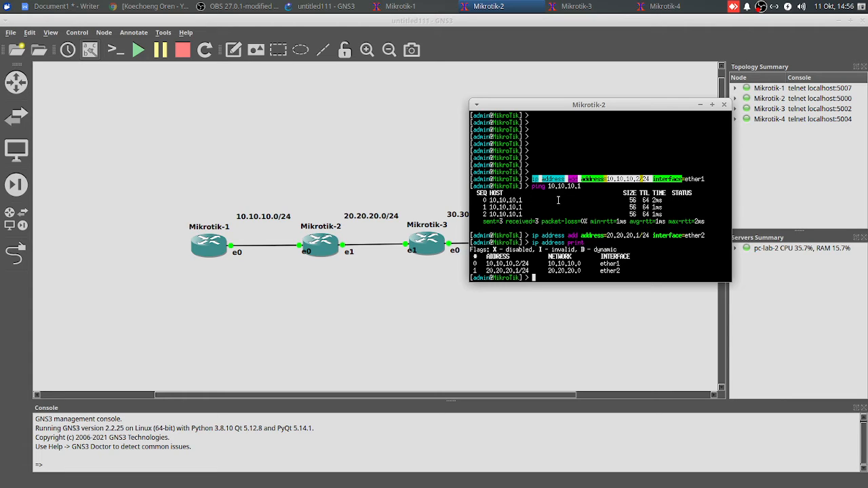
left_click_drag(532, 187, 570, 185)
left_click_drag(623, 201, 666, 201)
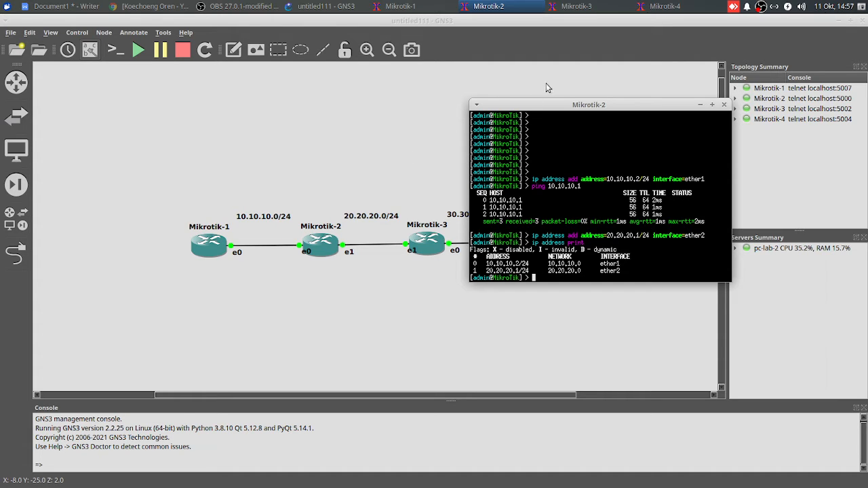
In the Mikrotik-3 console, assign the IP address 20.20.20.2/24 to interface ether2
left_click(577, 6)
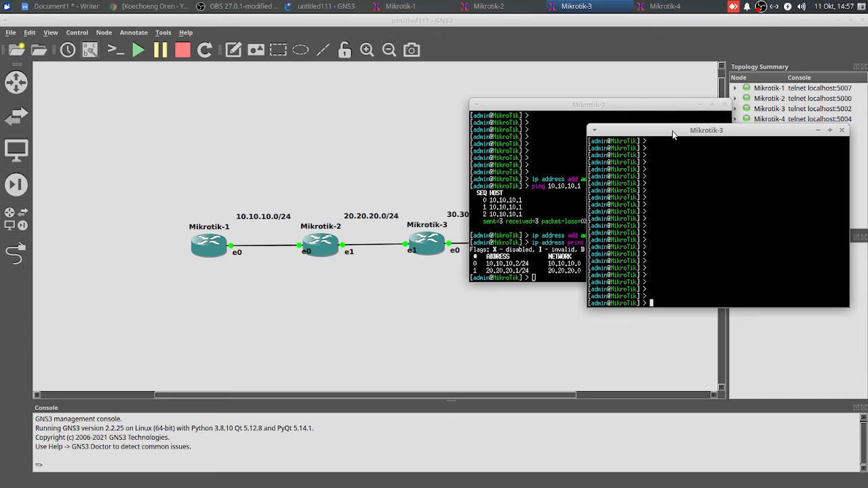
left_click_drag(672, 130, 551, 107)
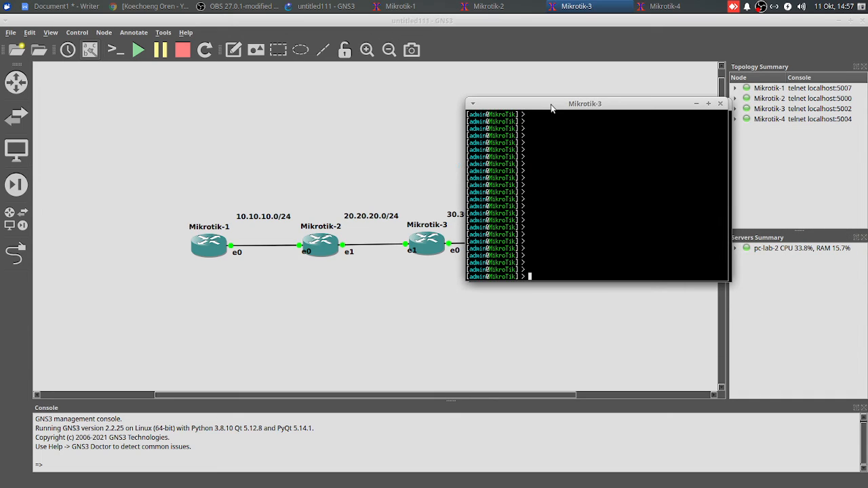
type("ip address add address=20.20.20.")
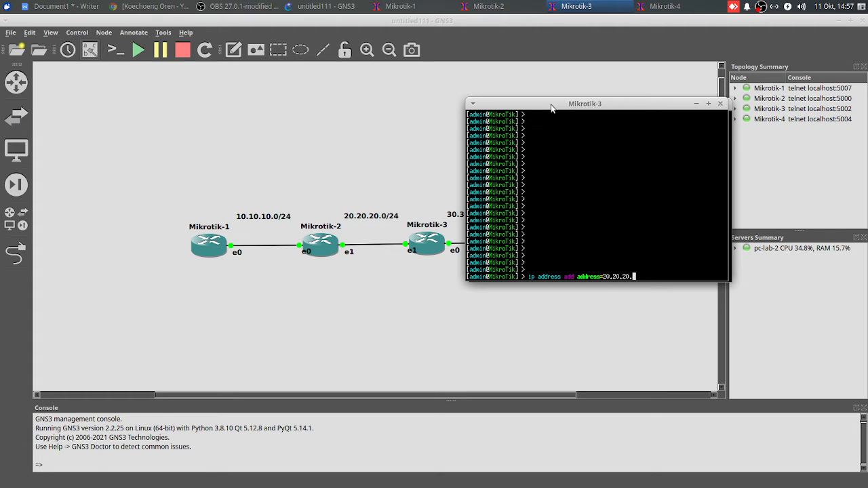
type("2/24 interface=ether2")
key("Return")
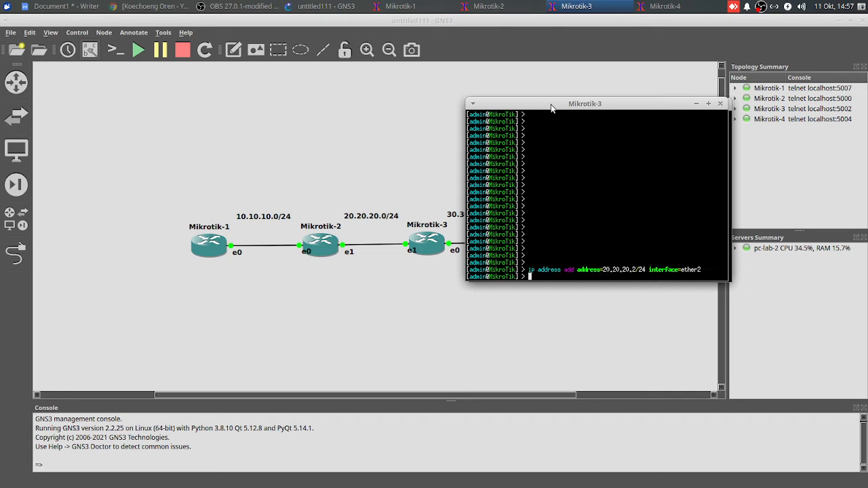
Ping 20.20.20.1 from Mikrotik-3 to test the link to Mikrotik-2, stop it, and review the pinged address
type("ping 20.20.2.0.1")
key("Return")
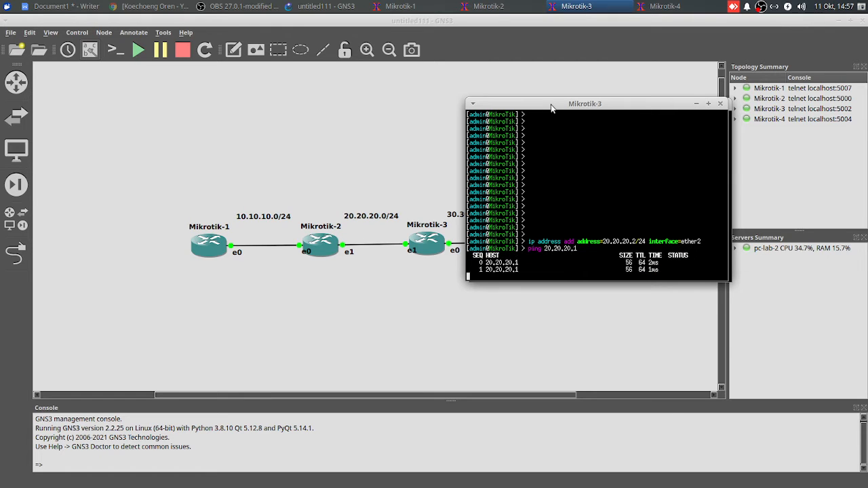
key("ctrl+c")
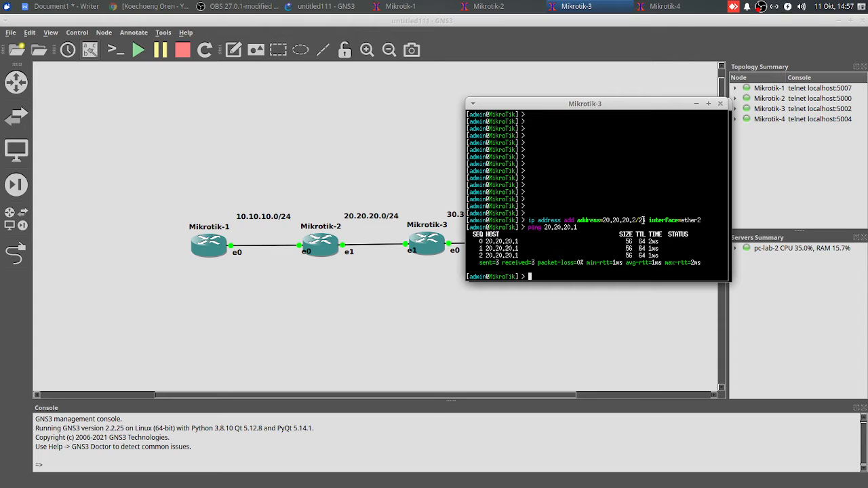
left_click_drag(577, 230, 547, 228)
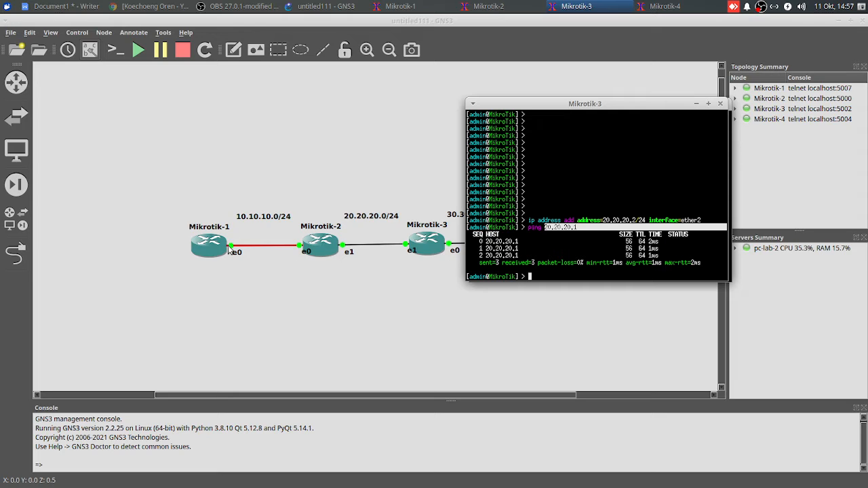
left_click(543, 267)
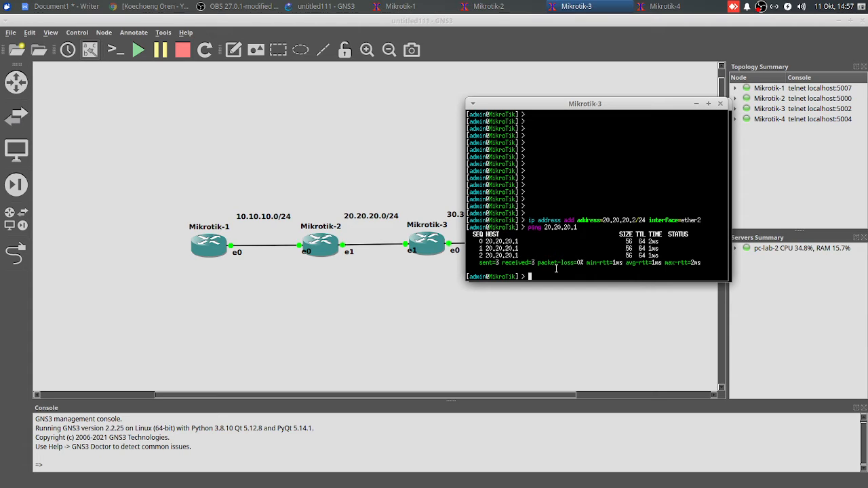
Assign the IP address 30.30.30.1/24 to interface ether1 on Mikrotik-3 and print the router's address list
type("ip address add address=30.30.30.1")
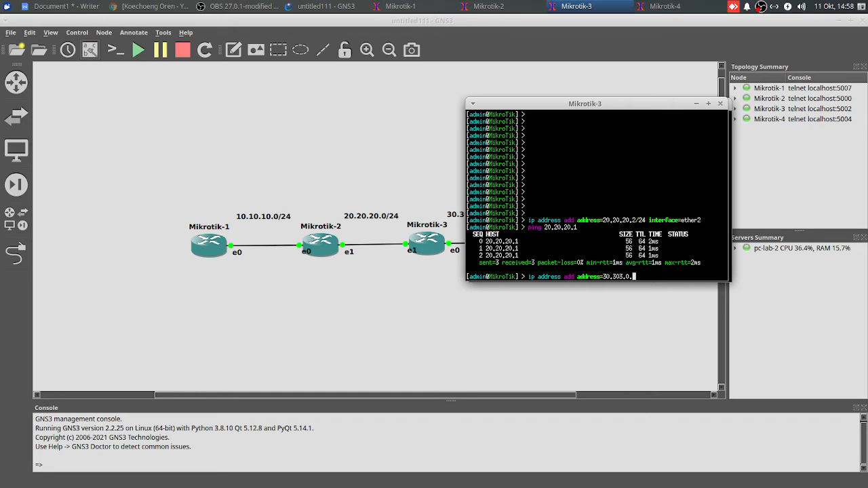
key("BackSpace")
key("BackSpace")
key("BackSpace")
key("BackSpace")
key("BackSpace")
type(".30.1/24 interface=ether1")
key("Return")
type("ip address print")
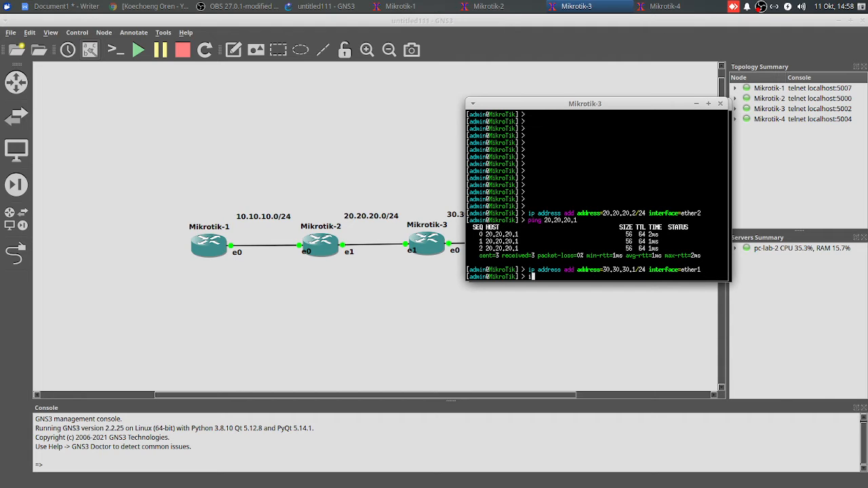
key("Return")
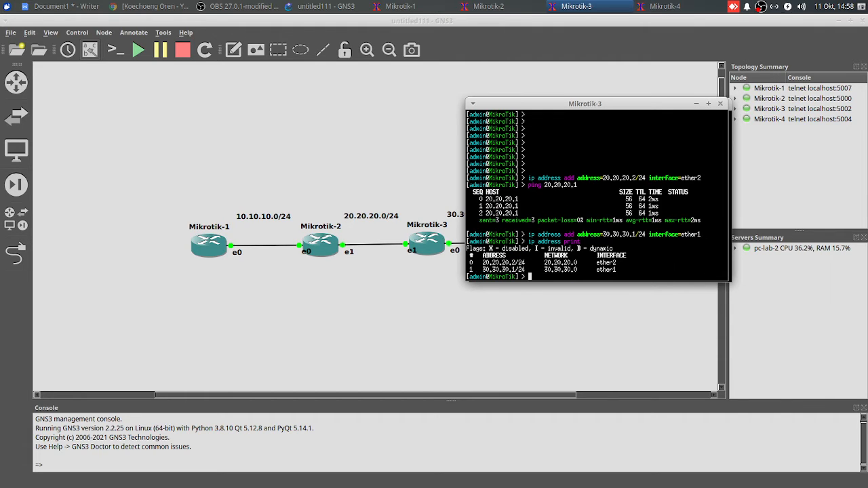
In the Mikrotik-4 console, assign the IP address 30.30.30.2/24 to interface ether1
left_click(521, 330)
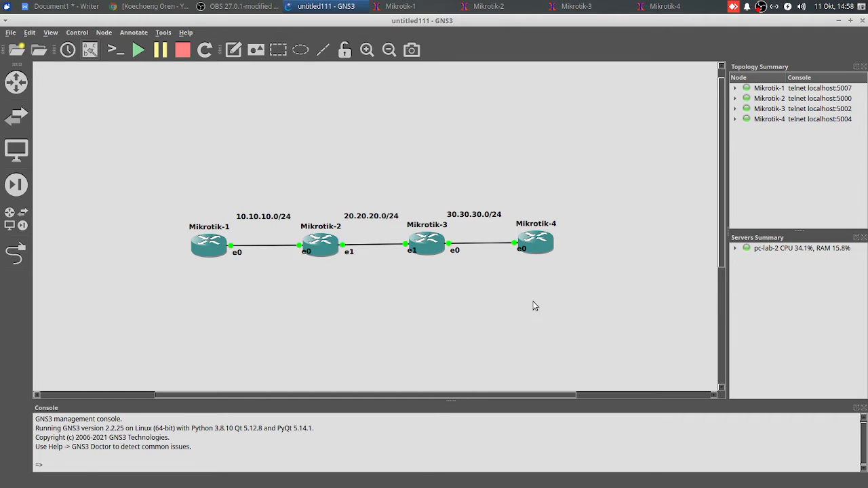
left_click(648, 6)
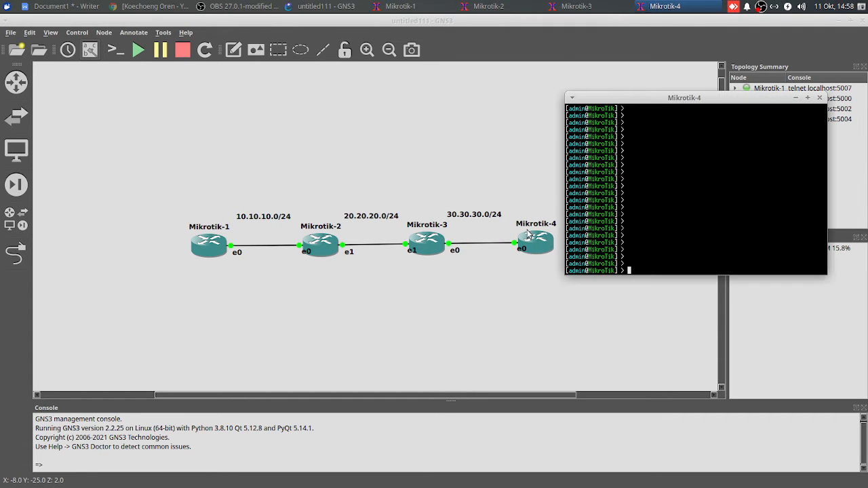
left_click_drag(663, 102, 380, 30)
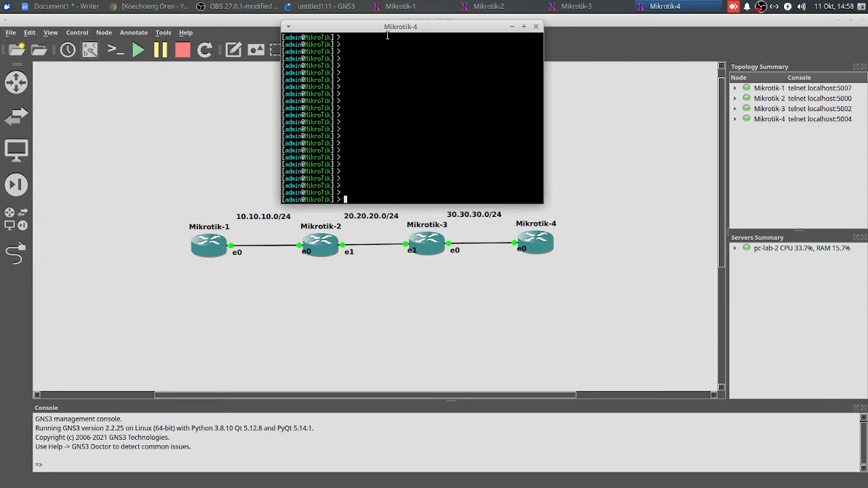
type("ip address add address=30.303.0.3")
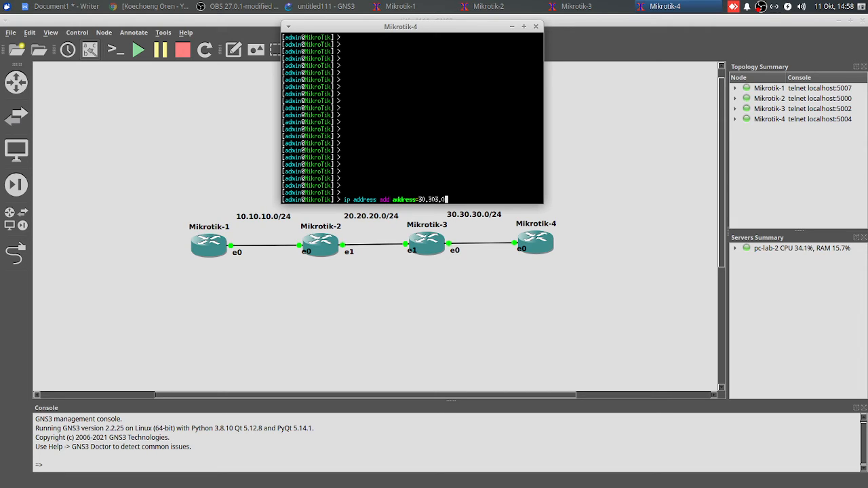
type("0.30.2/24 interface=ether1")
key("Return")
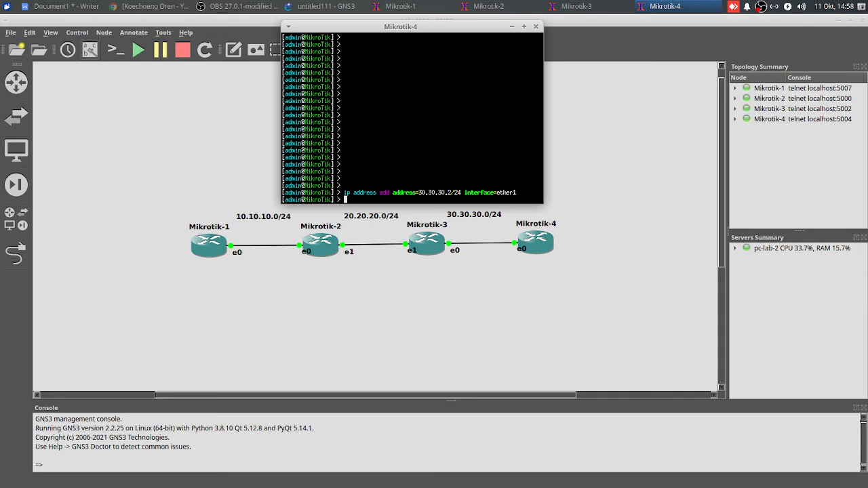
Ping 30.30.30.1 from Mikrotik-4 to test the link to Mikrotik-3, and stop the ping after a few replies
type("ping 30.30.30.1")
key("Return")
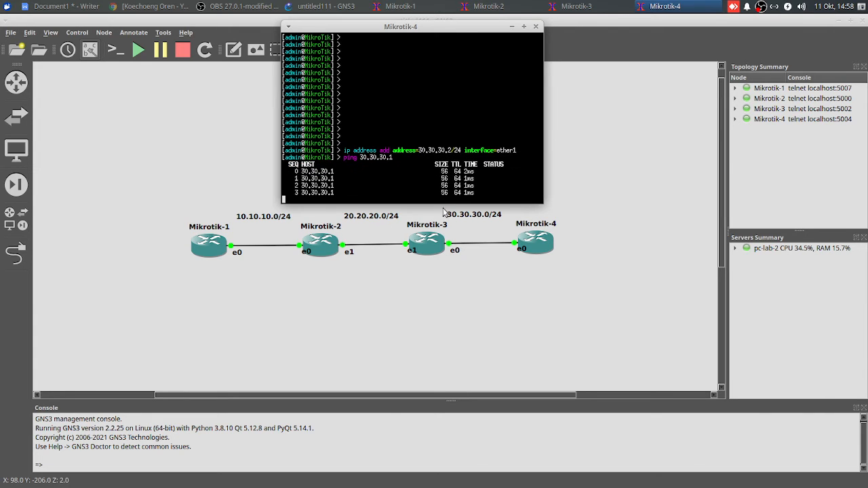
key("ctrl+c")
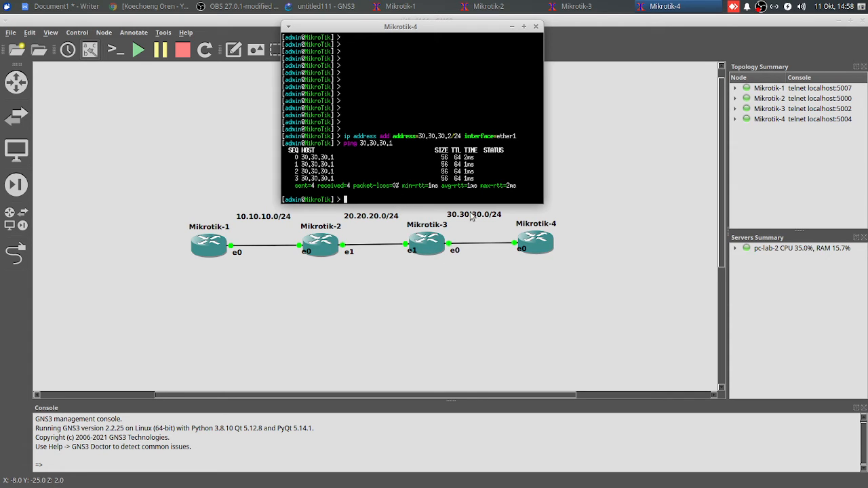
In the Mikrotik-1 console, add a static route to 30.30.30.0/24 with gateway 20.20.20.2
left_click(321, 313)
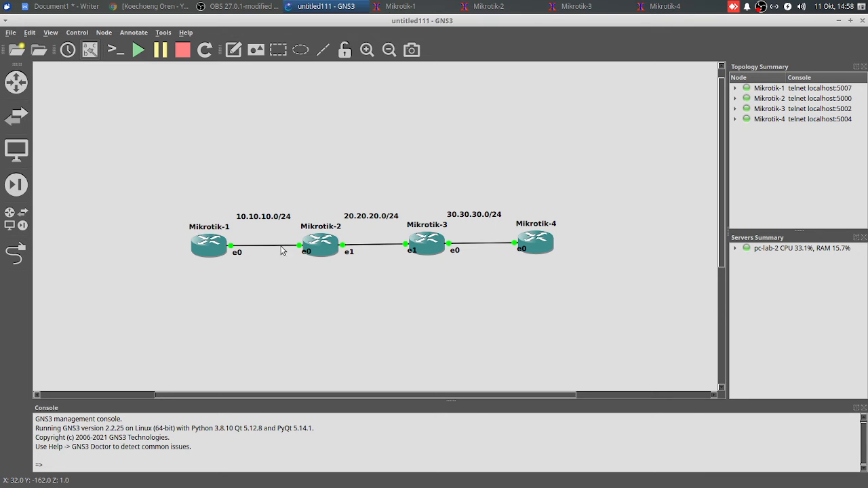
left_click(400, 6)
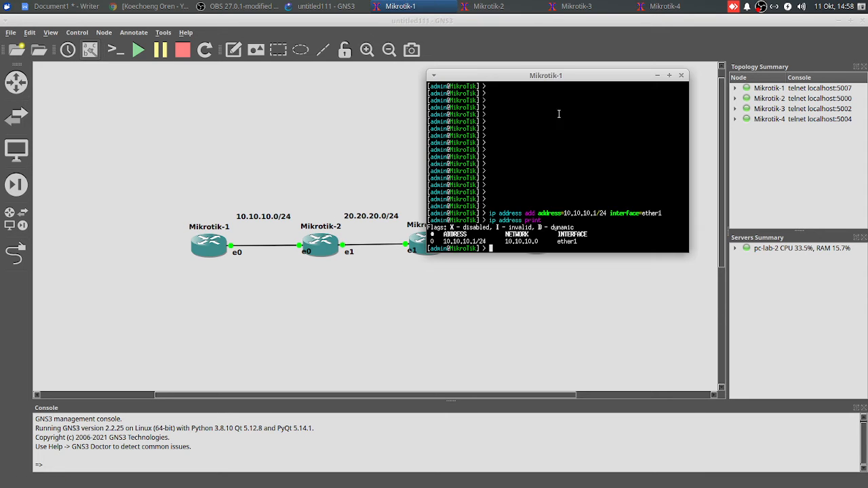
left_click_drag(570, 80, 420, 21)
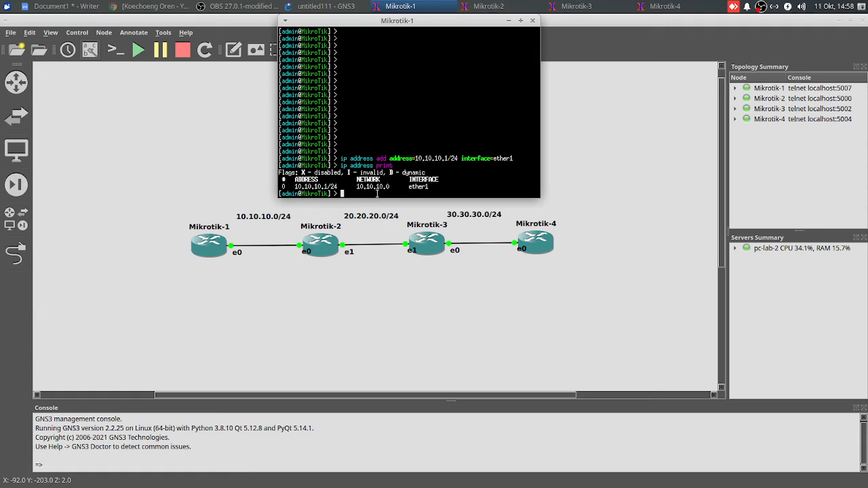
key("Return")
key("Return")
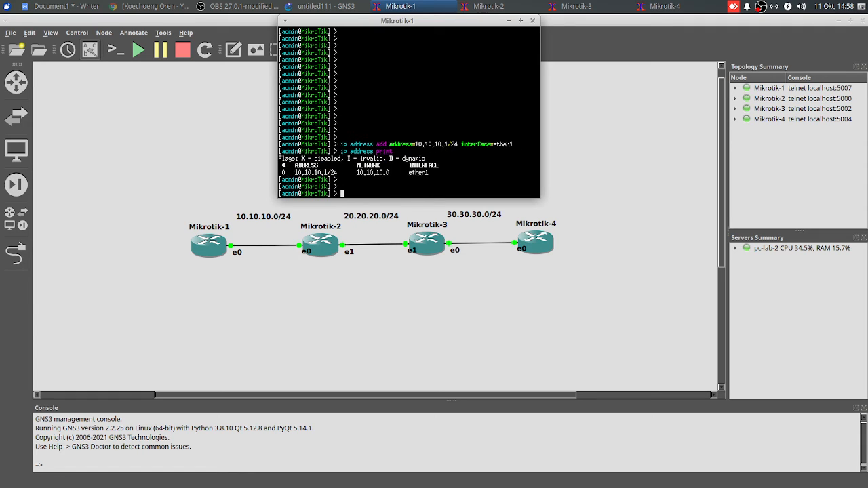
type("ip route ad")
type("d dst-address=")
type("30.303")
type(".0")
key("BackSpace")
key("BackSpace")
key("BackSpace")
type(".0.")
key("BackSpace")
key("BackSpace")
key("BackSpace")
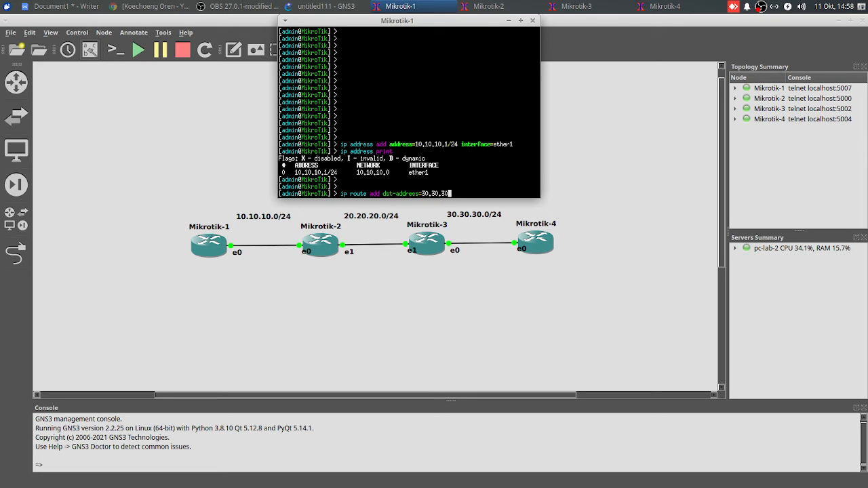
type("30.0/24")
type("gateway=")
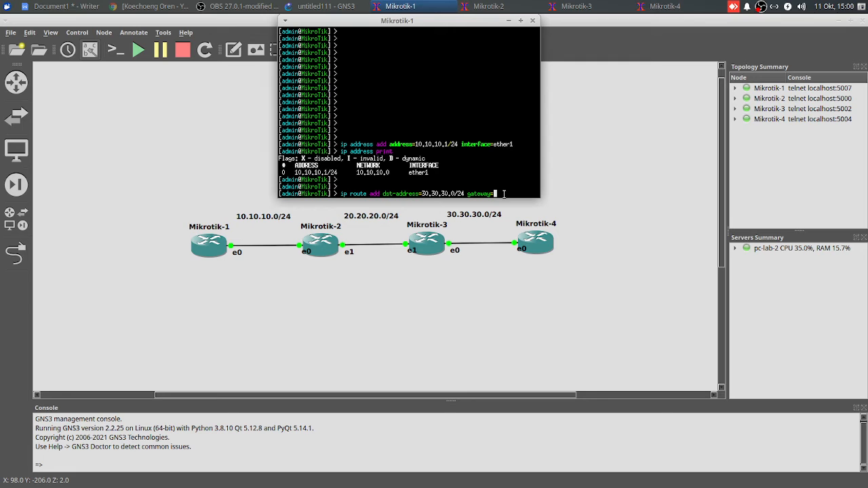
type("10.10.1")
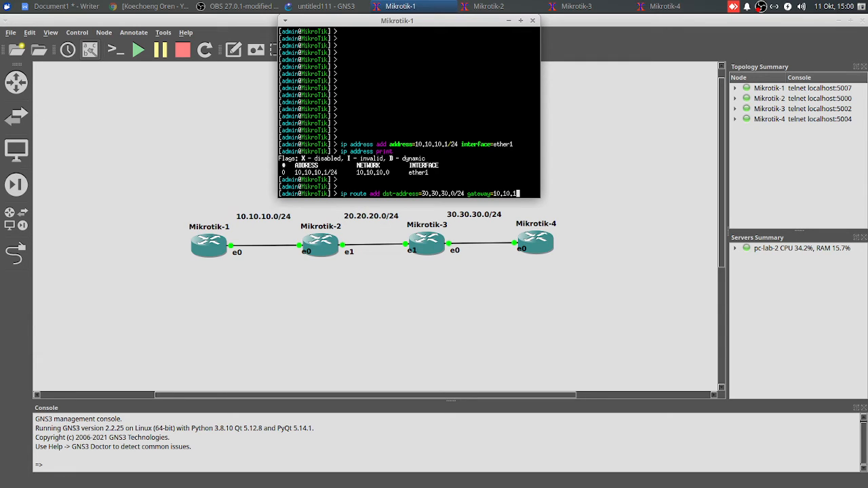
key("BackSpace")
key("BackSpace")
key("BackSpace")
key("BackSpace")
key("BackSpace")
key("BackSpace")
key("BackSpace")
type("20.20.20.2")
key("Return")
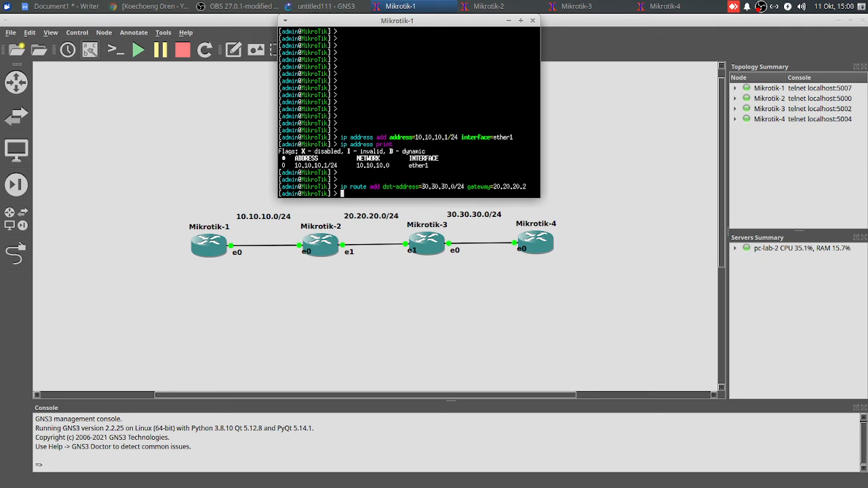
Print Mikrotik-1's routing table and review the flags of the static route to 30.30.30.0/24
type("ip route print")
key("Return")
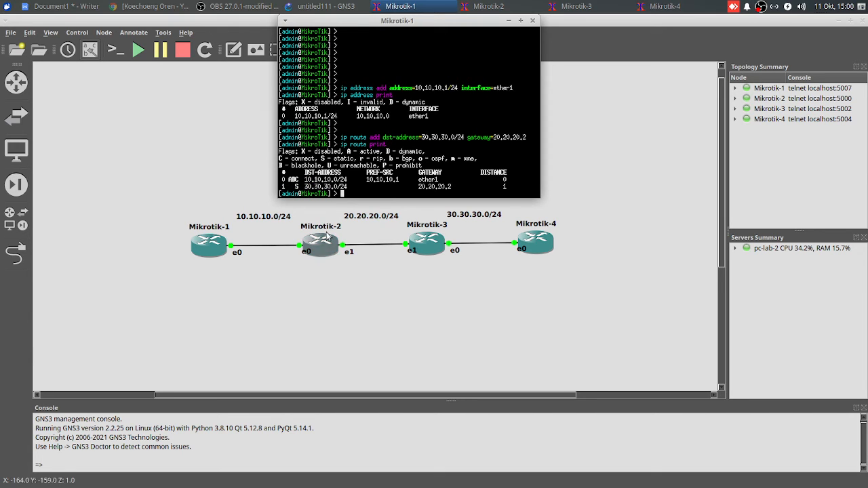
left_click_drag(295, 187, 536, 187)
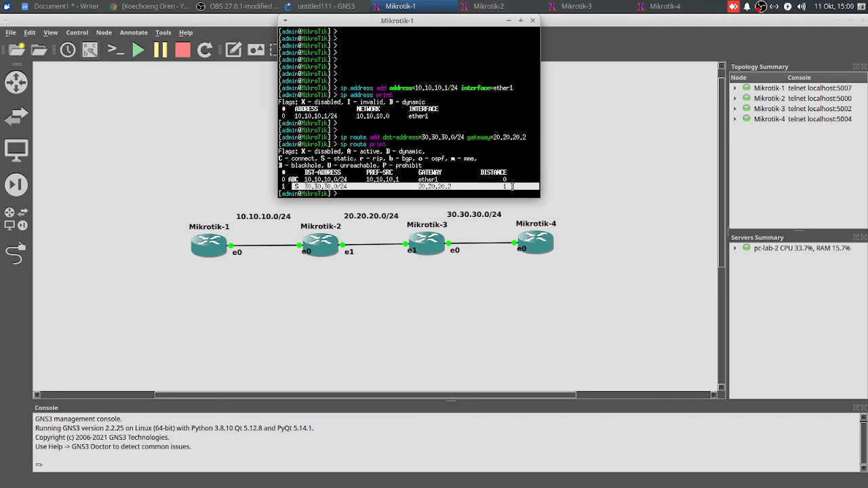
left_click(399, 190)
Print Mikrotik-1's routes in detail and examine the gateway status of the 30.30.30.0/24 route against the connected network
type("ip rout ")
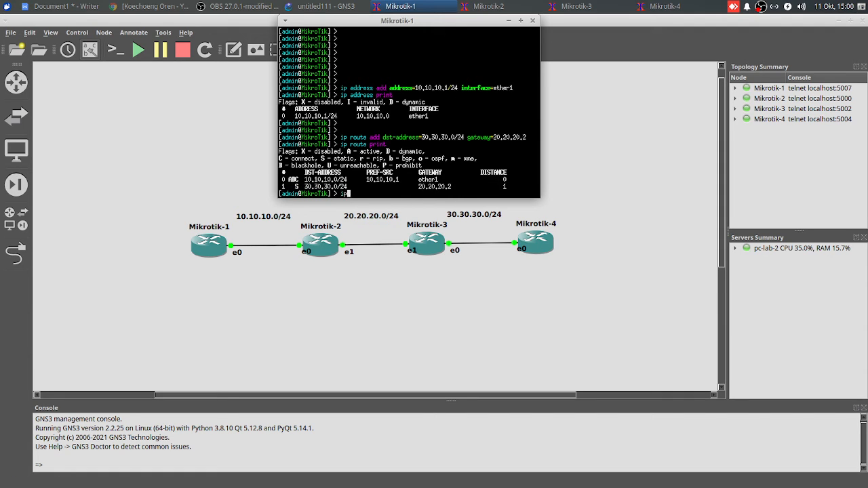
type("e print detail")
key("Return")
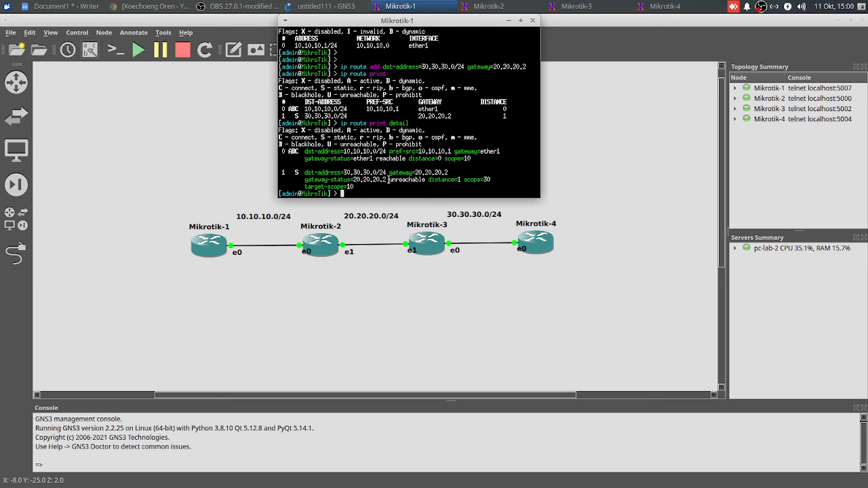
left_click_drag(388, 180, 425, 184)
left_click(419, 187)
left_click_drag(354, 180, 386, 180)
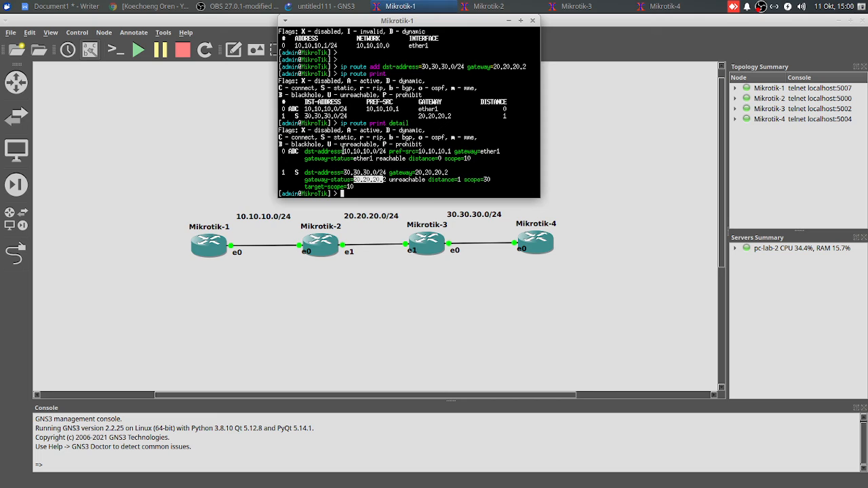
left_click_drag(342, 151, 377, 152)
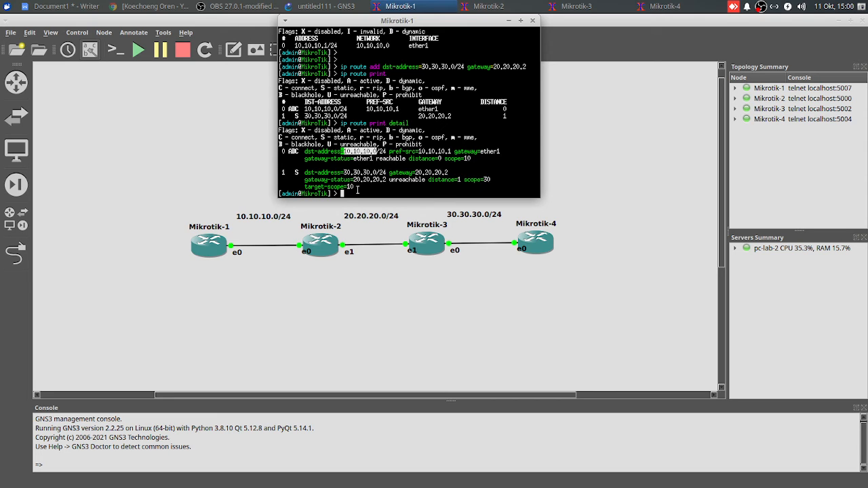
left_click(354, 190)
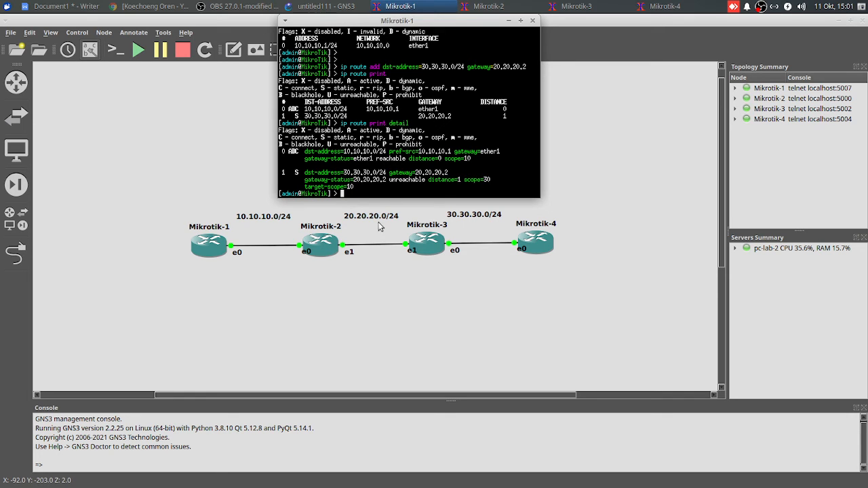
left_click_drag(354, 179, 427, 180)
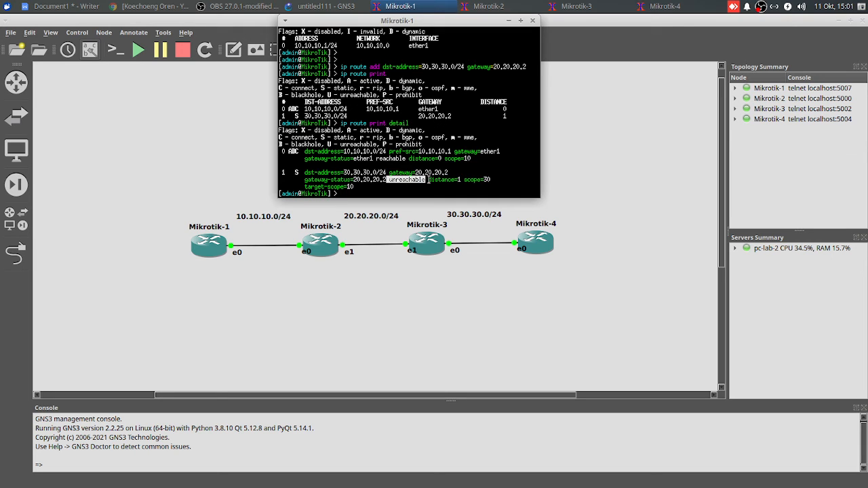
left_click(375, 189)
Add a static route on Mikrotik-1 to 20.20.20.0/24 with gateway 10.10.10.2
key("Return")
type("ip route add")
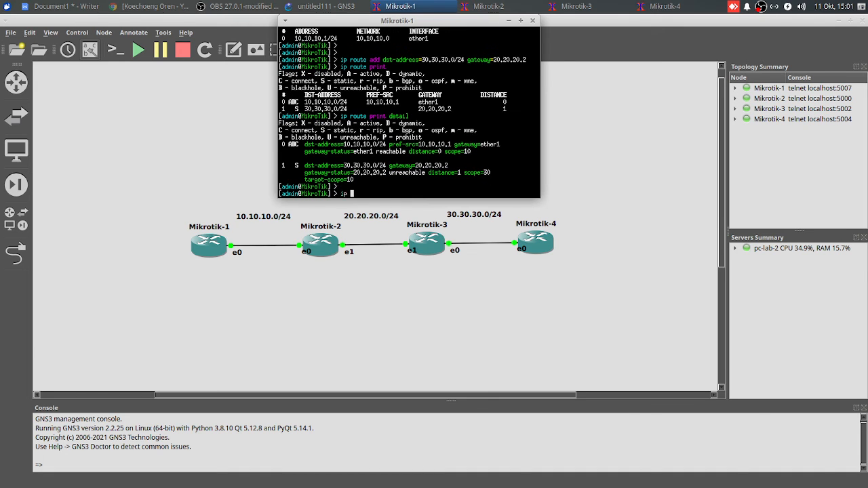
type(" dst-address=20.20.20.")
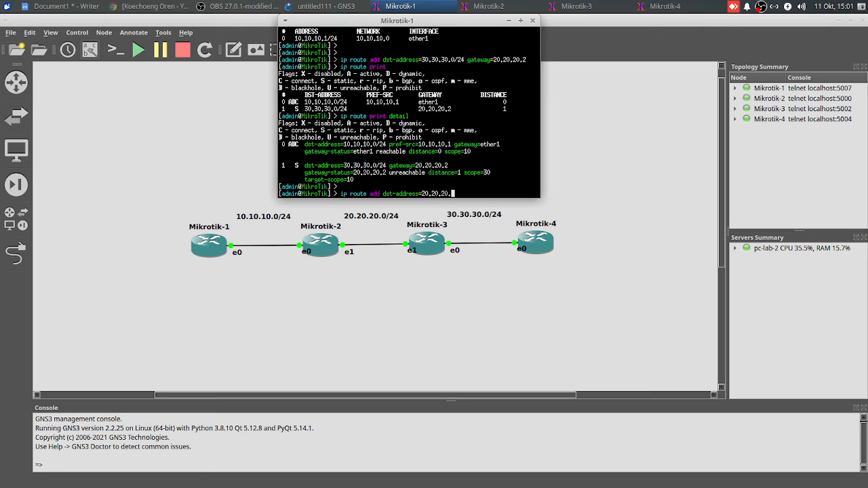
type("0/24 gateway=10.10.10.2")
key("Return")
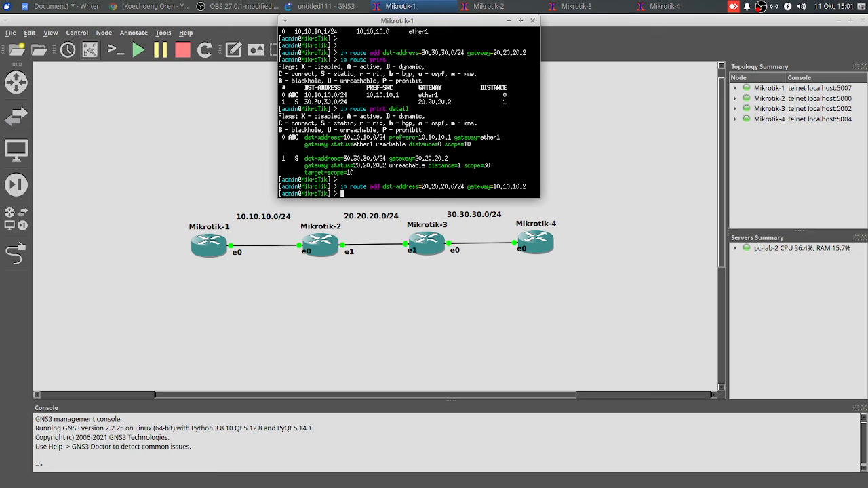
Print Mikrotik-1's routing table again and review the entry for 20.20.20.0/24
type("ip route print")
key("Return")
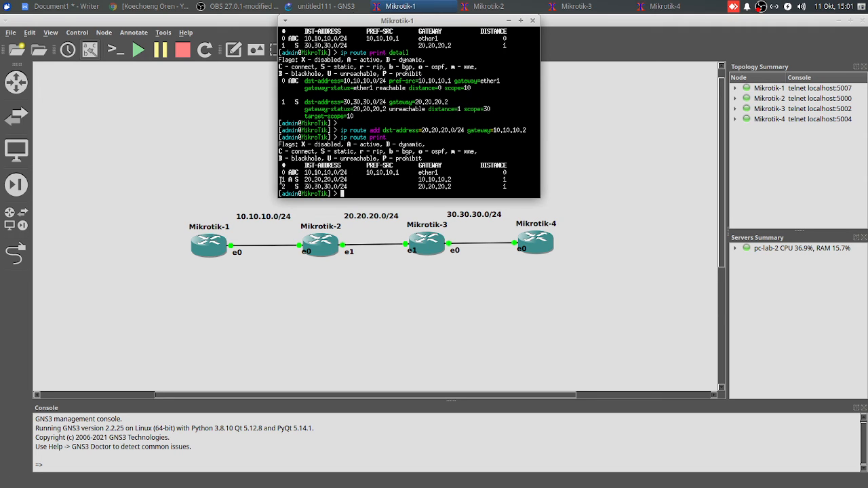
left_click_drag(287, 179, 514, 179)
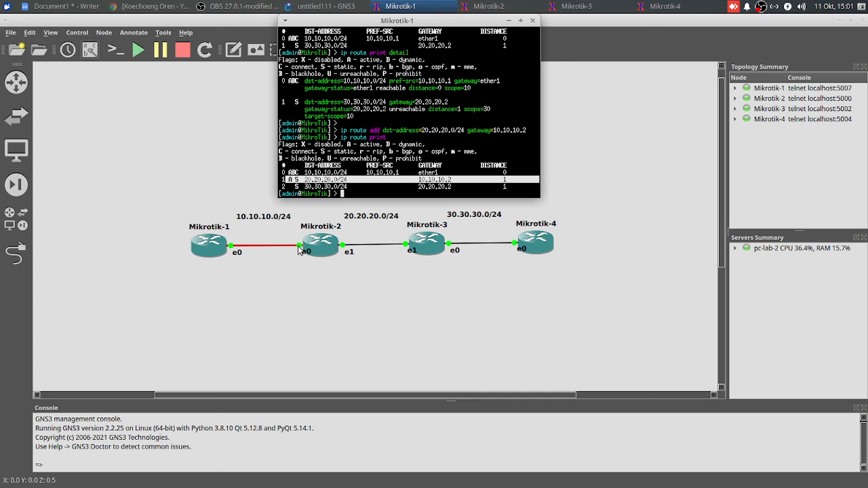
left_click(374, 190)
key("Return")
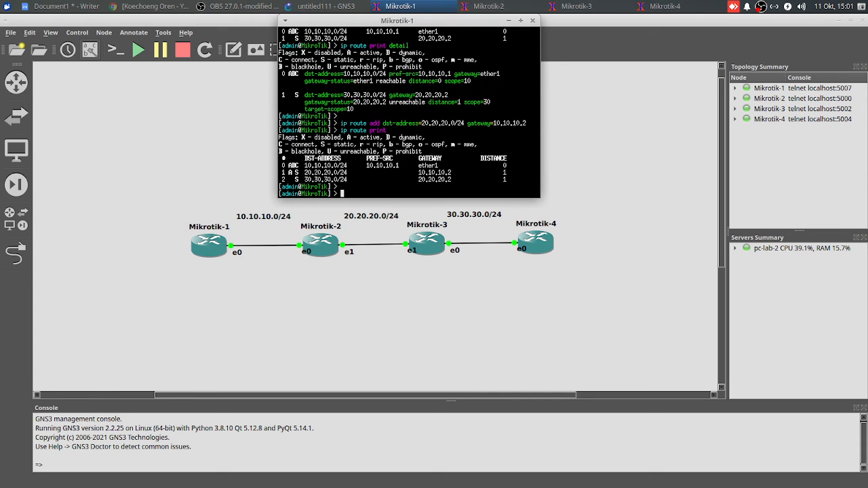
Print the detailed routes on Mikrotik-1 and compare the scope and target scope of the 20.20.20.0/24 and 30.30.30.0/24 routes
type("ip route print detail")
key("Return")
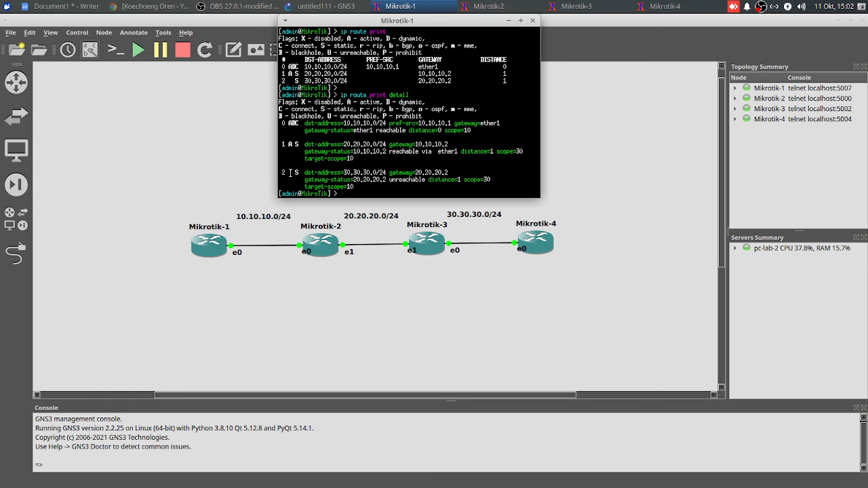
left_click_drag(290, 174, 497, 185)
left_click(356, 191)
left_click_drag(343, 144, 385, 146)
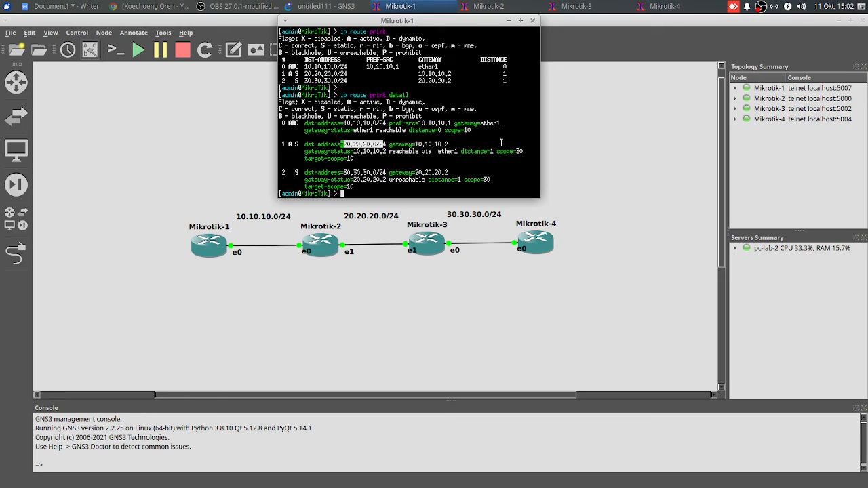
left_click_drag(497, 153, 523, 152)
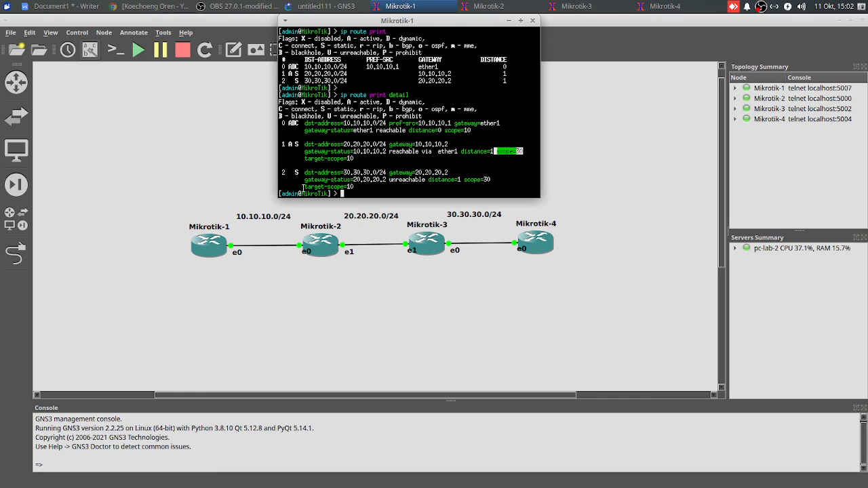
left_click_drag(303, 188, 357, 185)
left_click(349, 197)
left_click_drag(514, 151, 526, 151)
left_click_drag(304, 172, 388, 173)
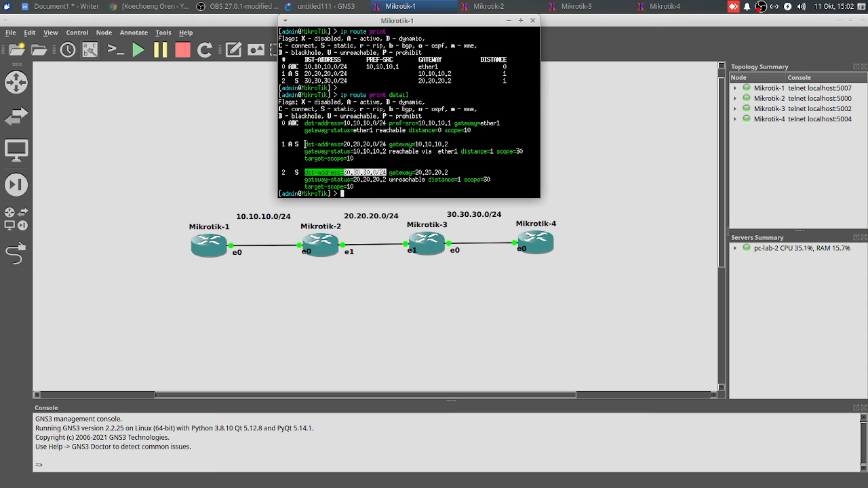
left_click_drag(299, 144, 503, 150)
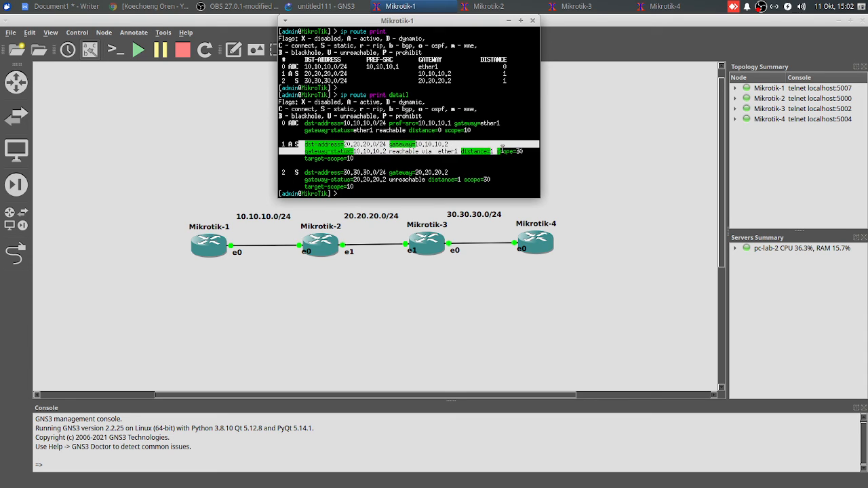
left_click(370, 188)
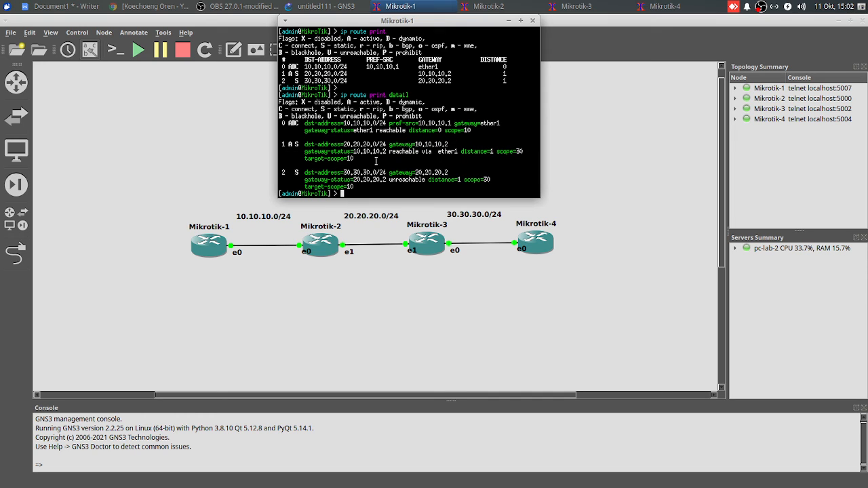
Set the target scope of Mikrotik-1's static route number 2, to 30.30.30.0/24, to 30
type("ip route set numbers=")
type("2")
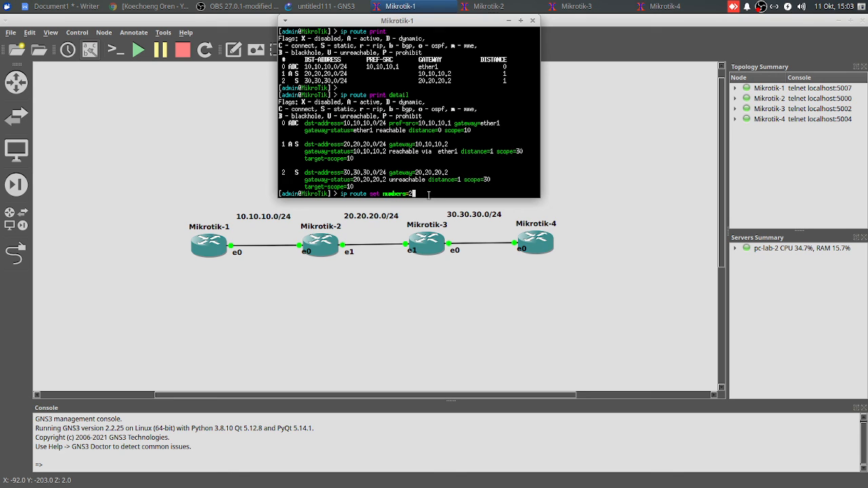
type(" target-scope=")
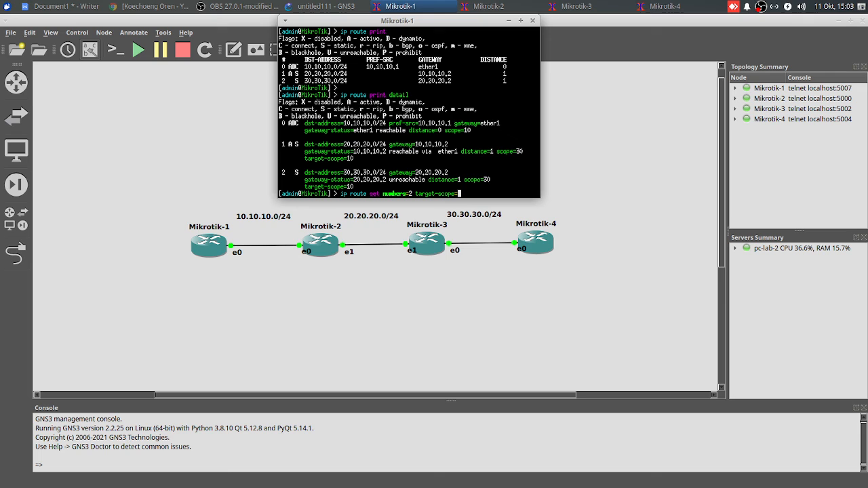
type("30")
key("Return")
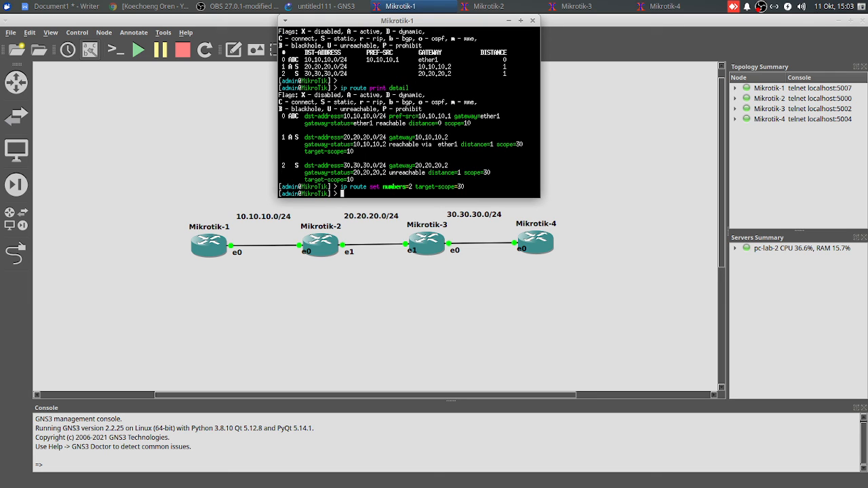
key("Return")
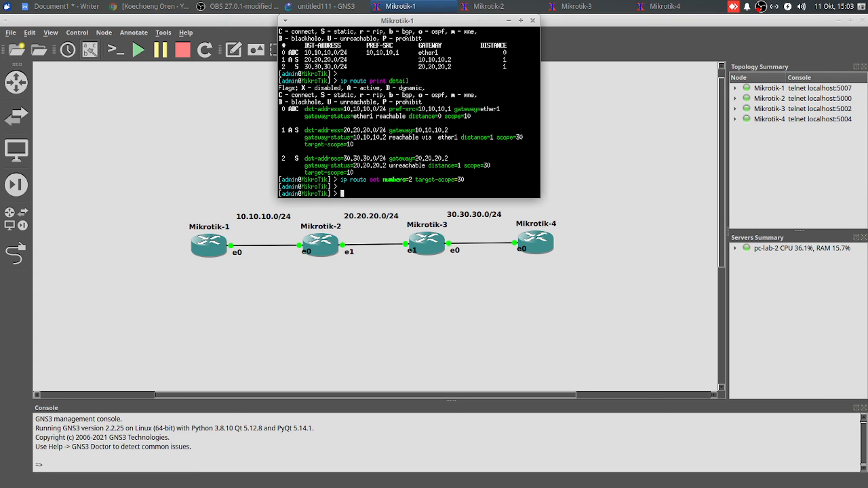
Print Mikrotik-1's routing table and check the flags of the 30.30.30.0/24 route
type("ip route print")
key("Return")
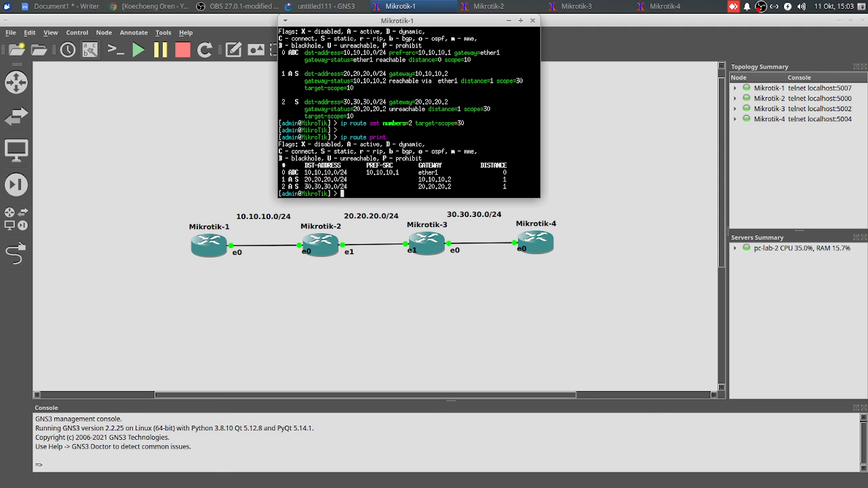
key("Return")
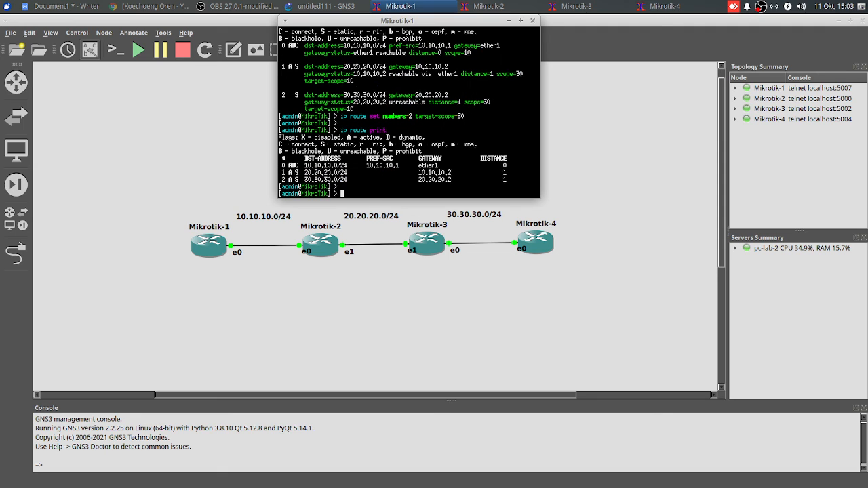
Print Mikrotik-1's detailed routes and compare the target scope of the 30.30.30.0/24 route with the scope of the 20.20.20.0/24 route
type("ip rot")
type("te print detail")
key("Return")
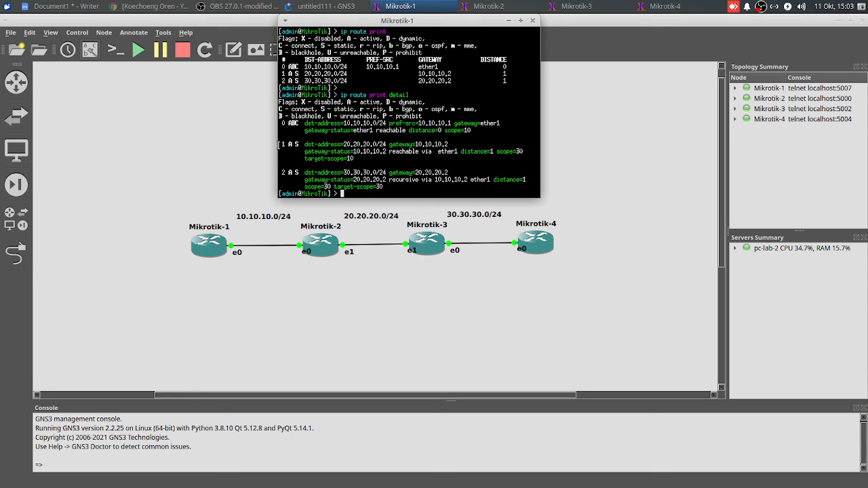
left_click_drag(319, 143, 508, 158)
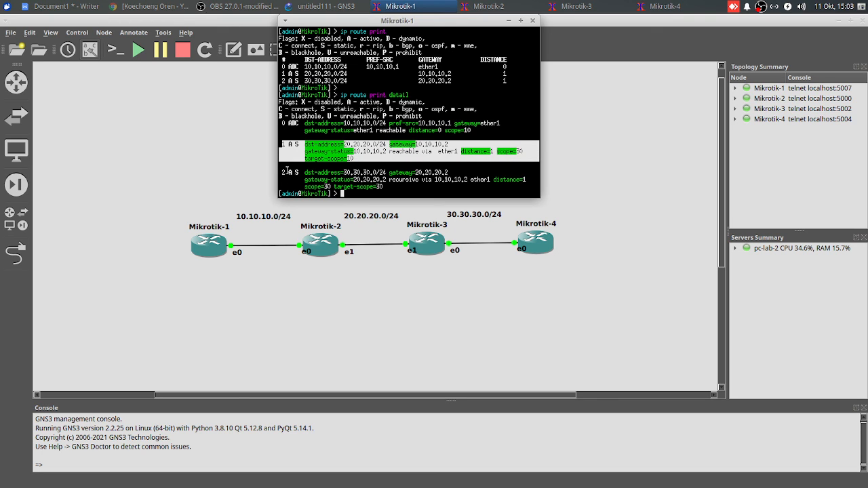
left_click_drag(281, 174, 451, 180)
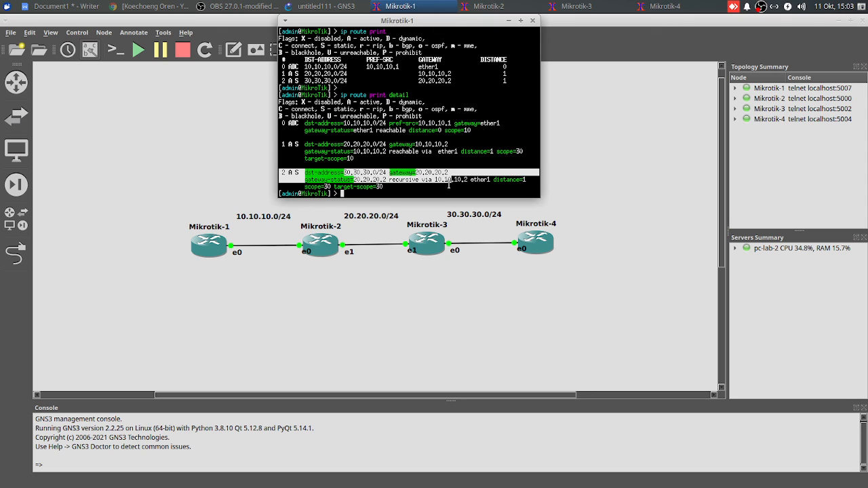
left_click(465, 181)
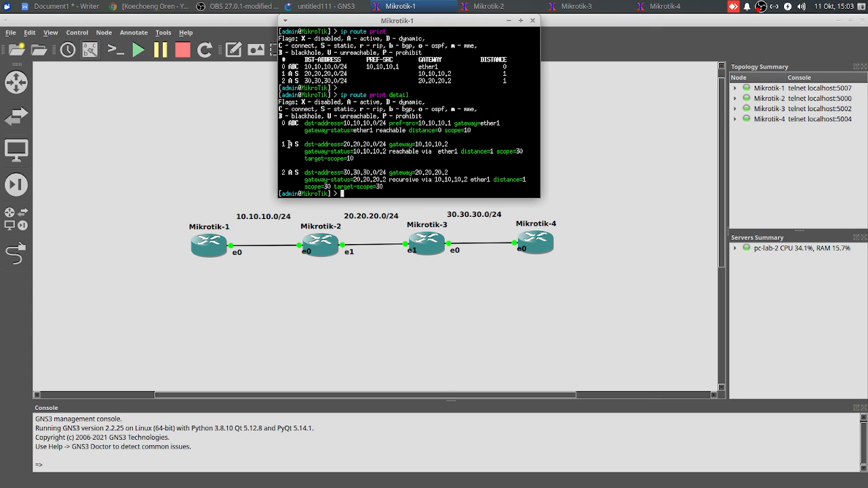
left_click_drag(302, 144, 409, 144)
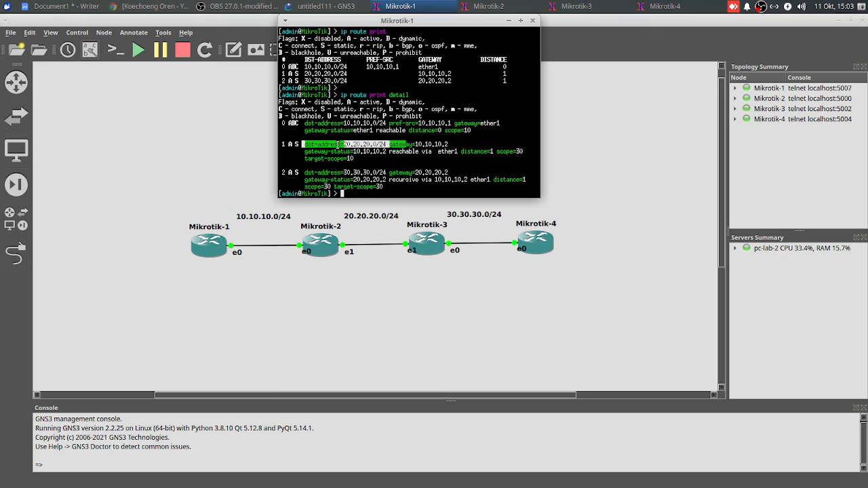
left_click_drag(335, 144, 362, 145)
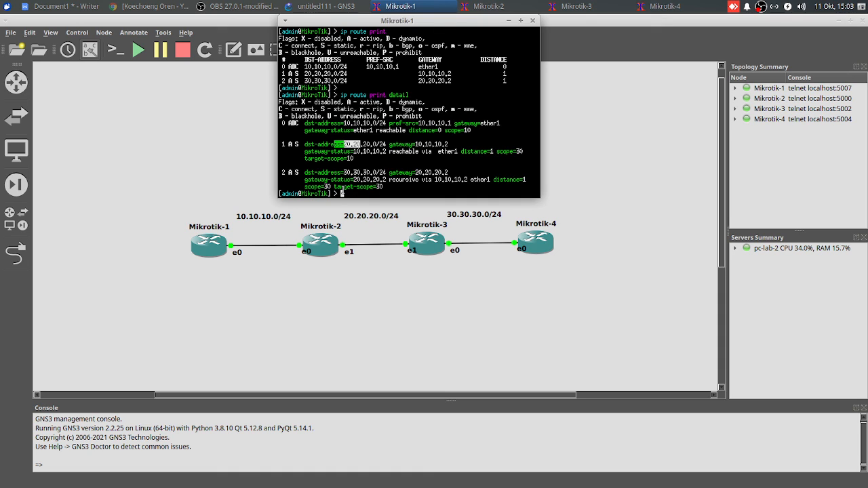
left_click_drag(334, 186, 386, 186)
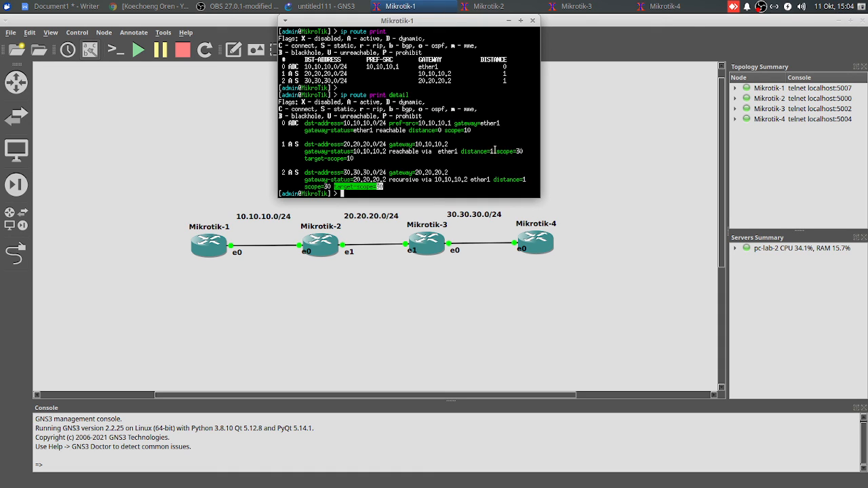
left_click_drag(497, 151, 527, 151)
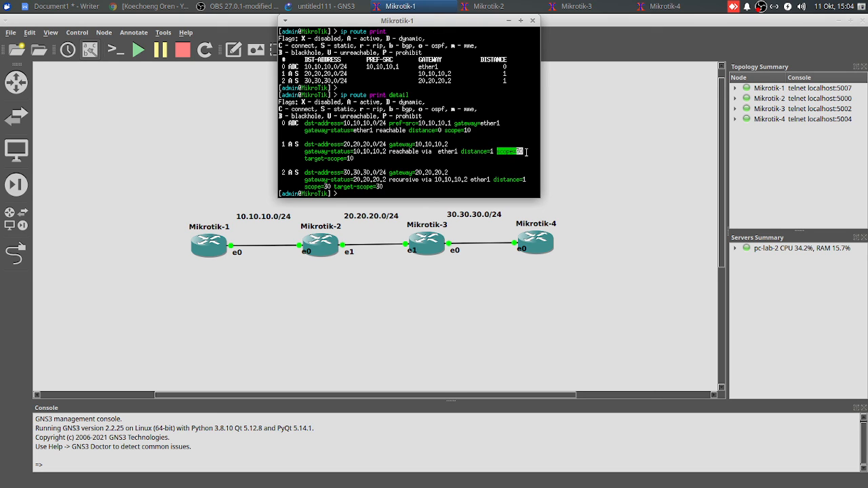
Compare the latest detailed entry for the 30.30.30.0/24 route with the one printed before the target scope change
left_click_drag(284, 174, 503, 183)
left_click(397, 190)
scroll(308, 156, "up", 3)
triple_click(289, 103)
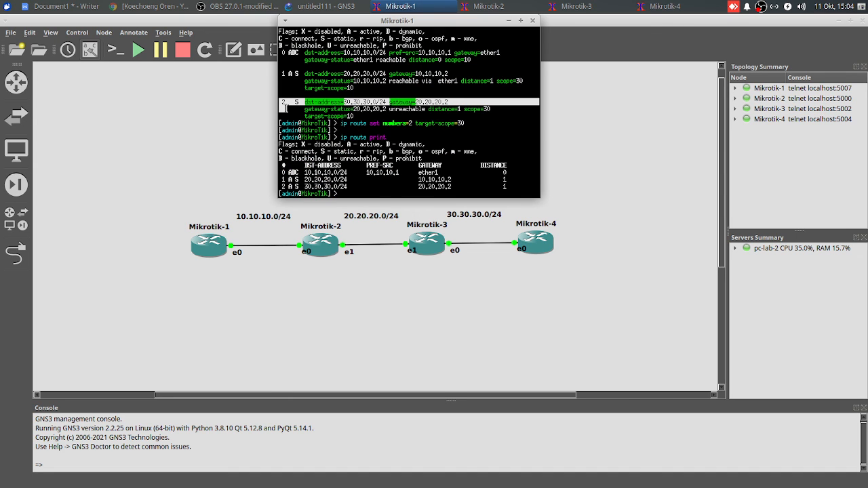
scroll(329, 117, "down", 3)
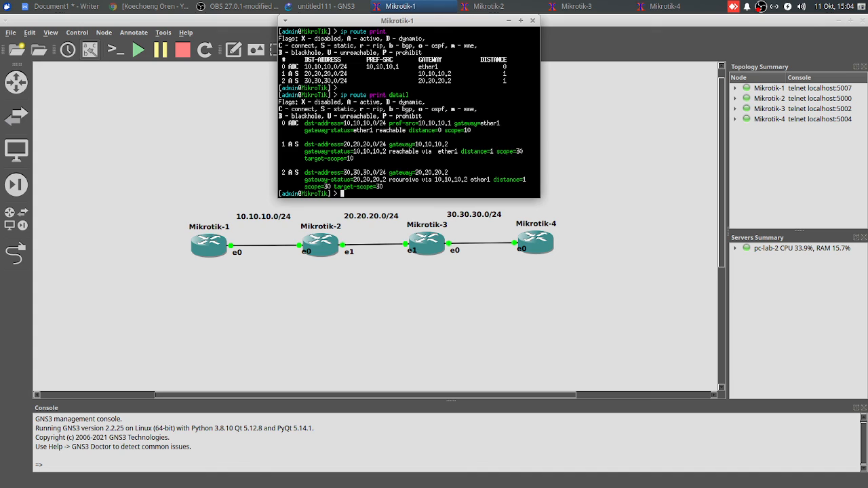
key("Return")
key("Return")
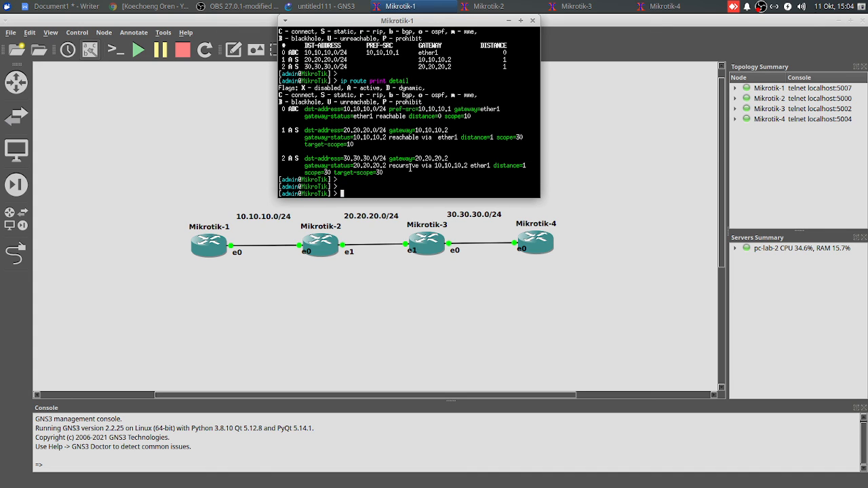